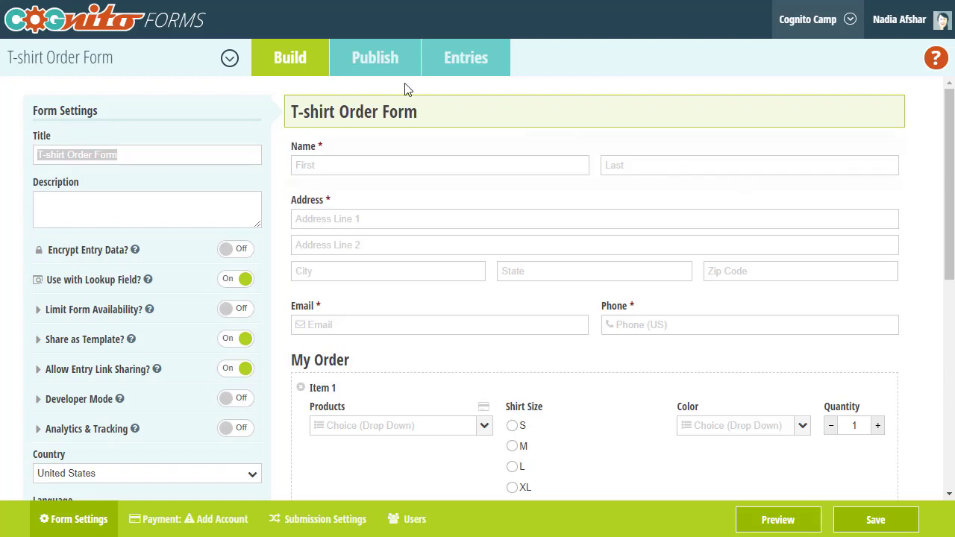
# Create a new form from the forms list and title it Product Catalog
pyautogui.click(147, 15)
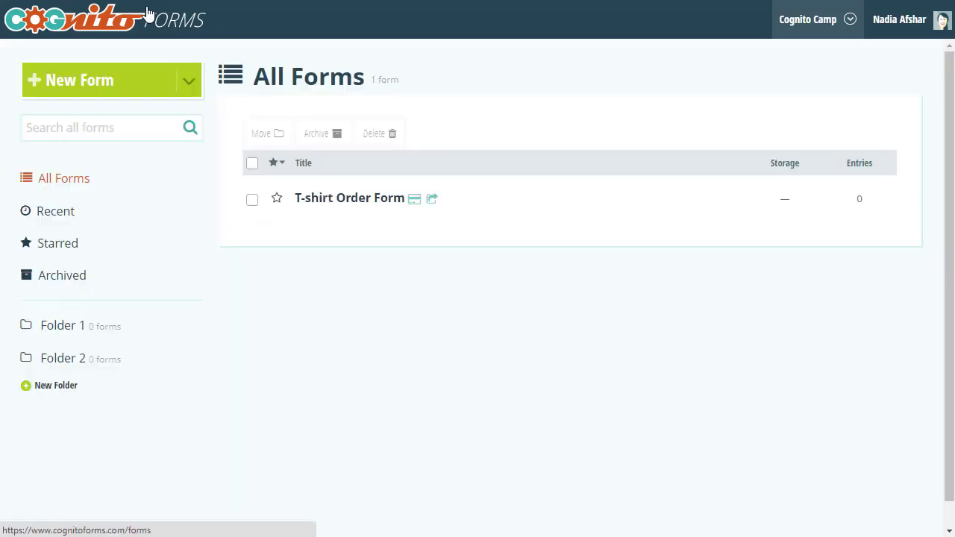
pyautogui.click(133, 74)
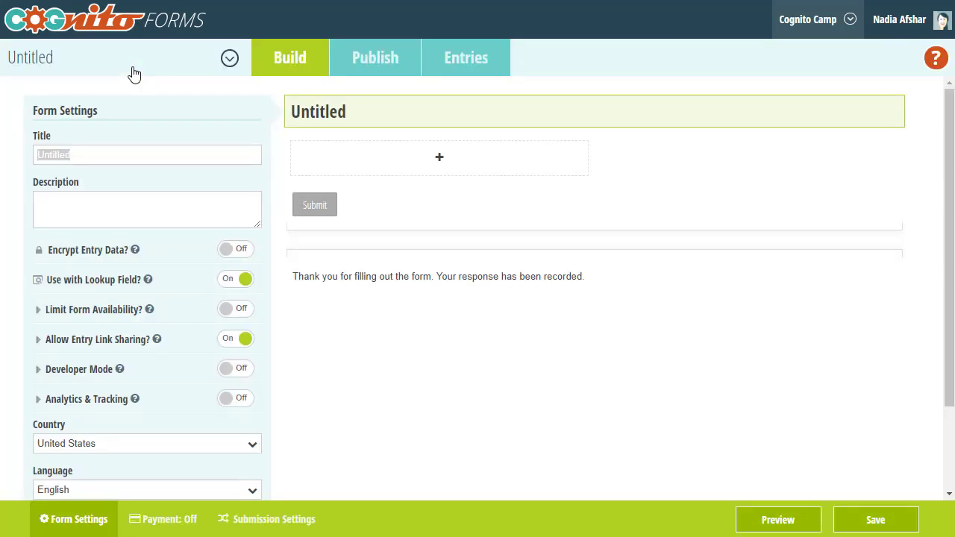
pyautogui.write('Product Catalog')
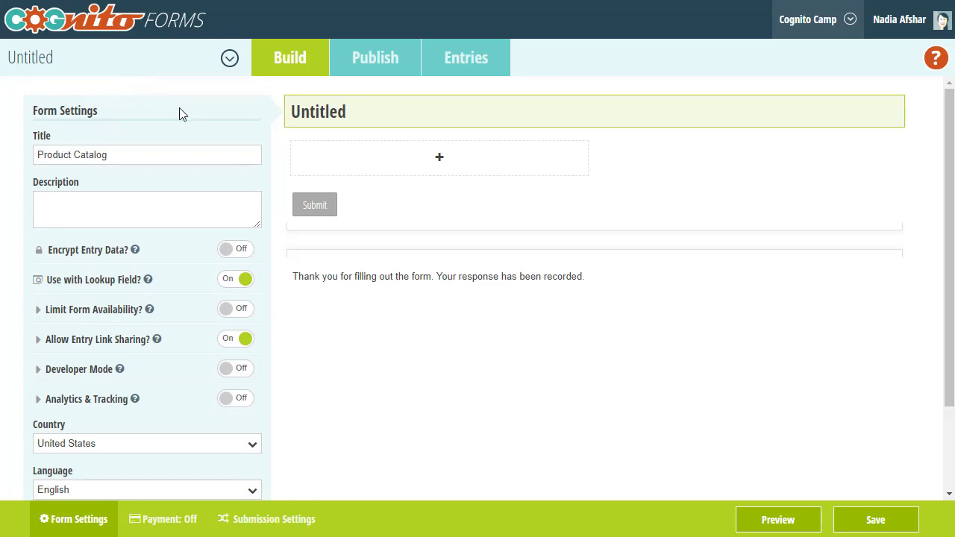
# Add a single-line textbox field labelled Product Name to the form
pyautogui.click(300, 158)
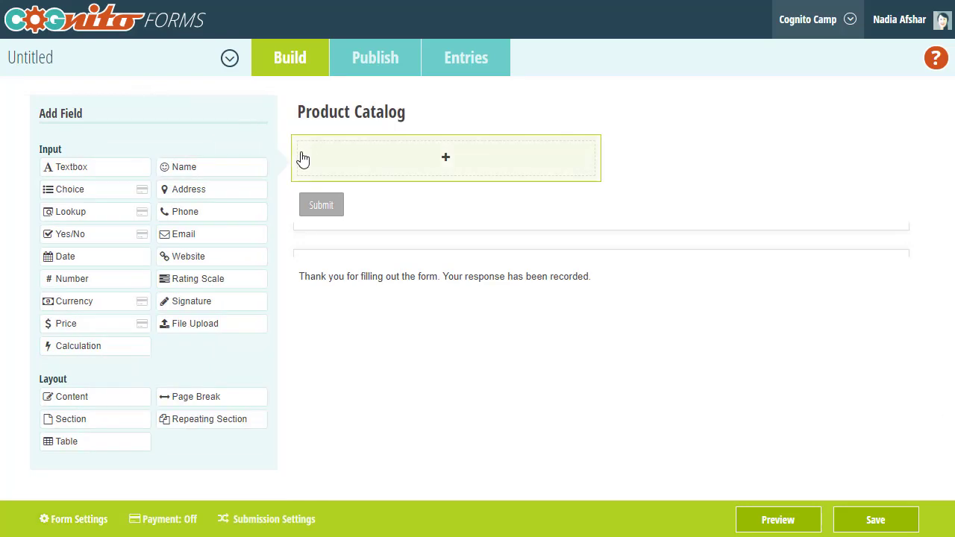
pyautogui.click(102, 168)
pyautogui.write('Product Name')
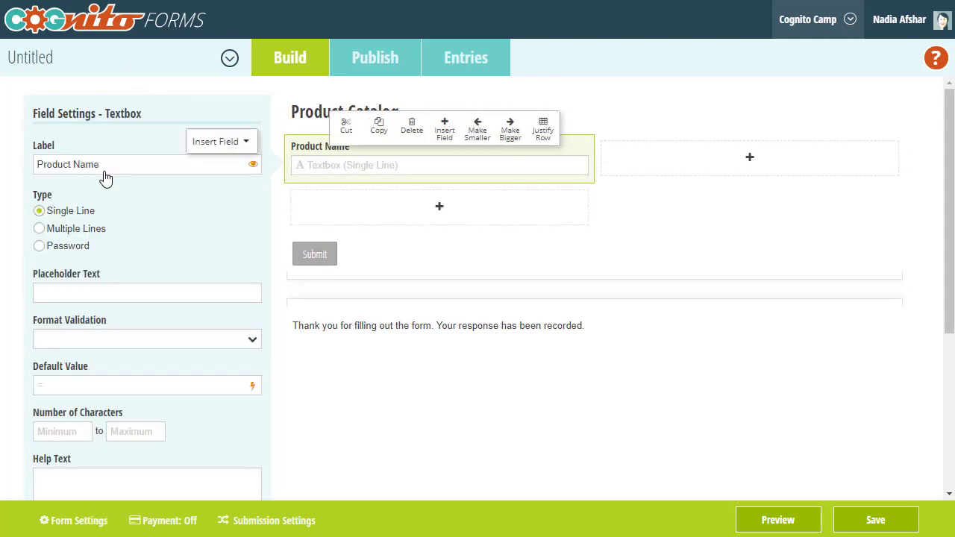
# Add a currency field labelled Price beside Product Name and save the form with No Folder as its location
pyautogui.click(660, 170)
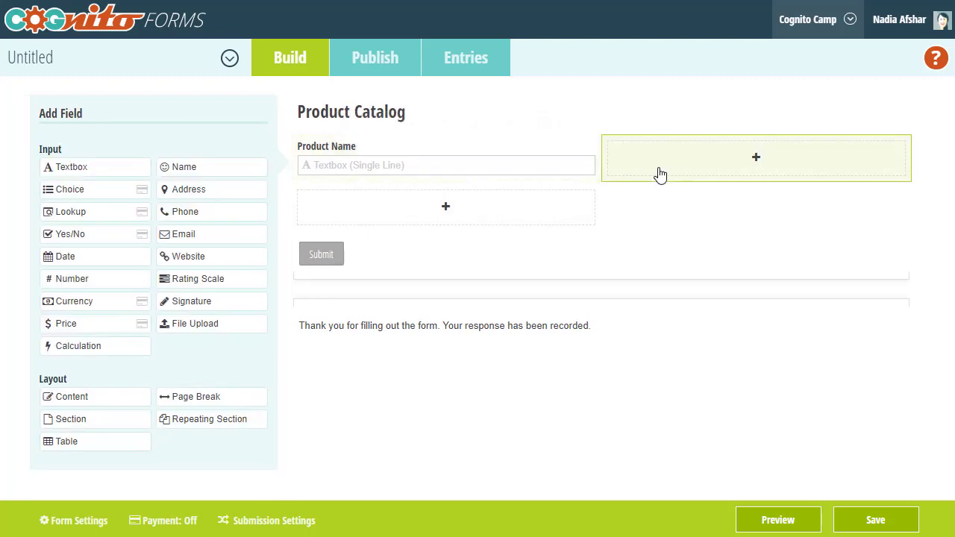
pyautogui.click(123, 307)
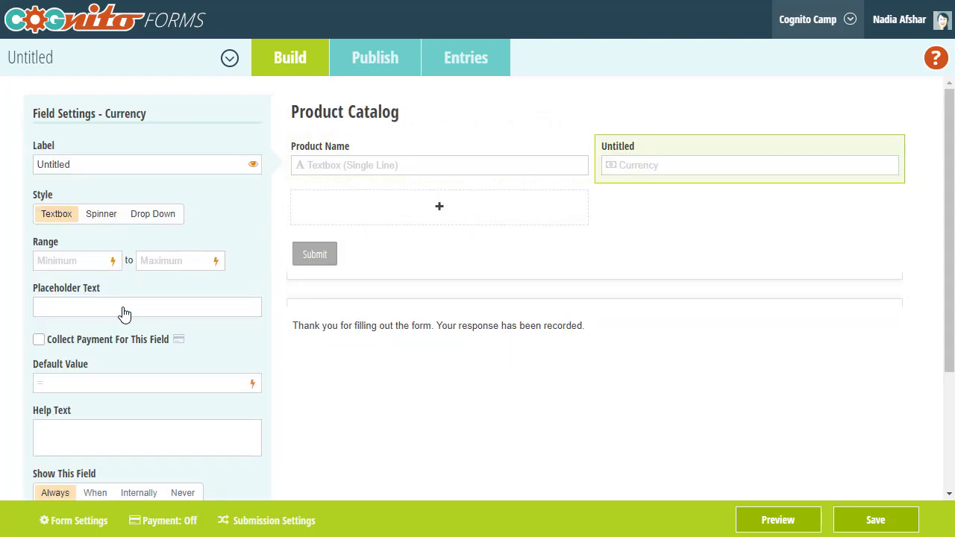
pyautogui.write('Price')
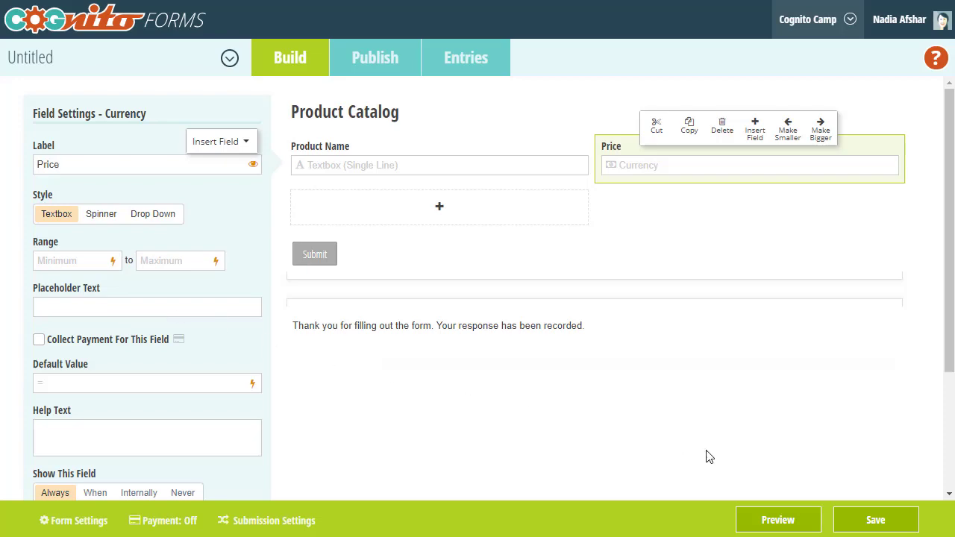
pyautogui.click(881, 519)
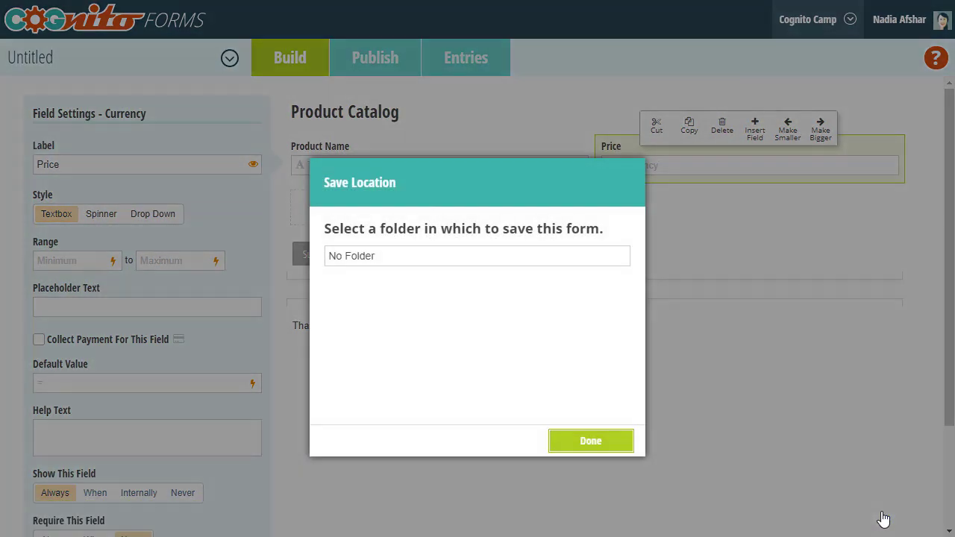
pyautogui.click(581, 447)
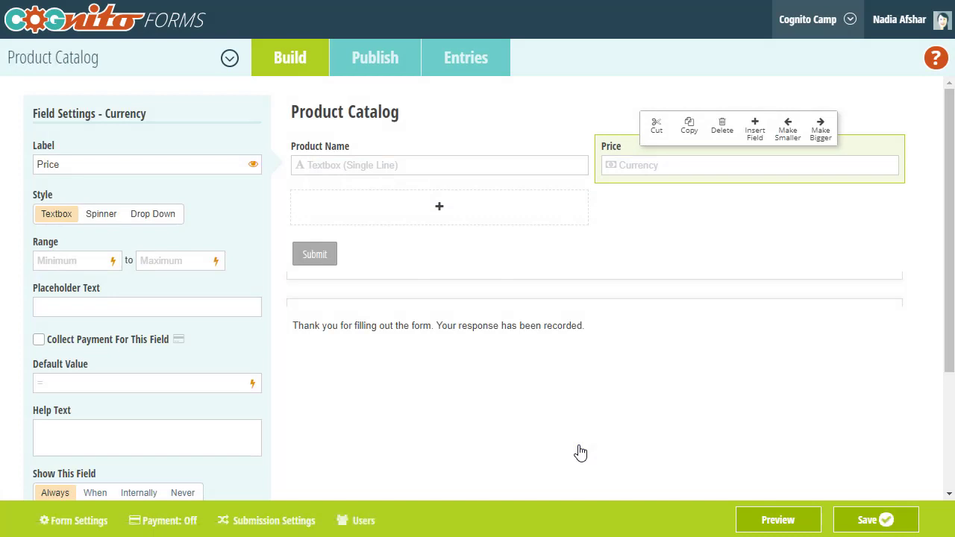
# Submit a new Product Catalog entry with product name T-shirt and price 15
pyautogui.click(464, 57)
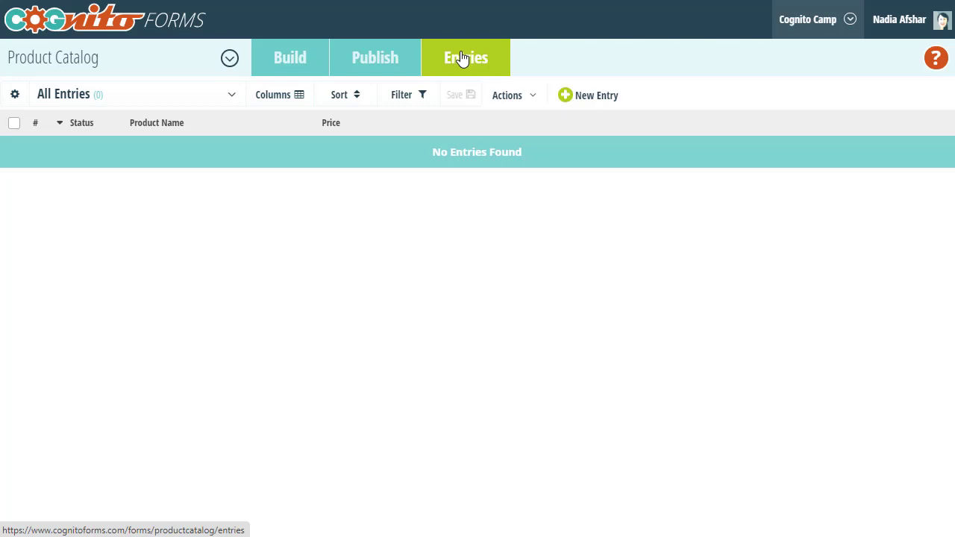
pyautogui.click(586, 101)
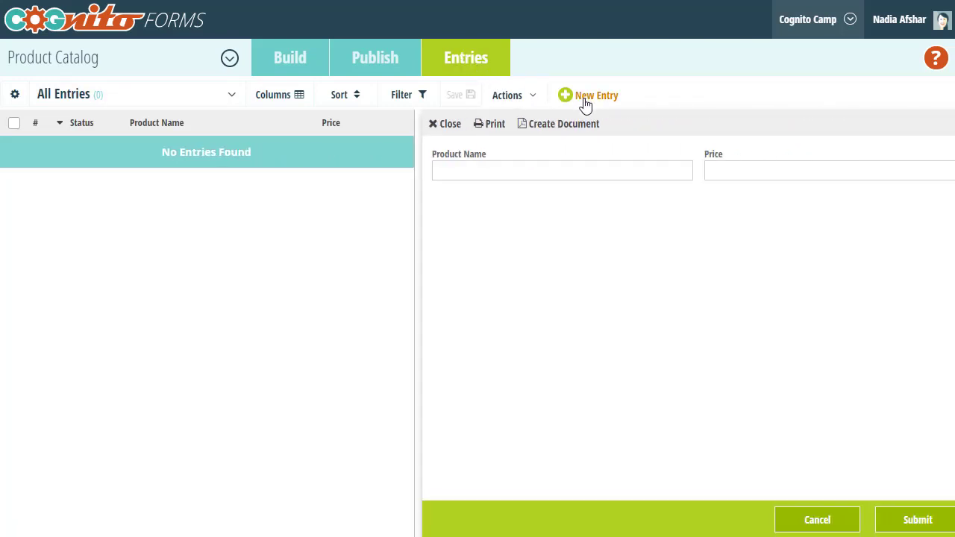
pyautogui.click(579, 172)
pyautogui.write('T-shirt')
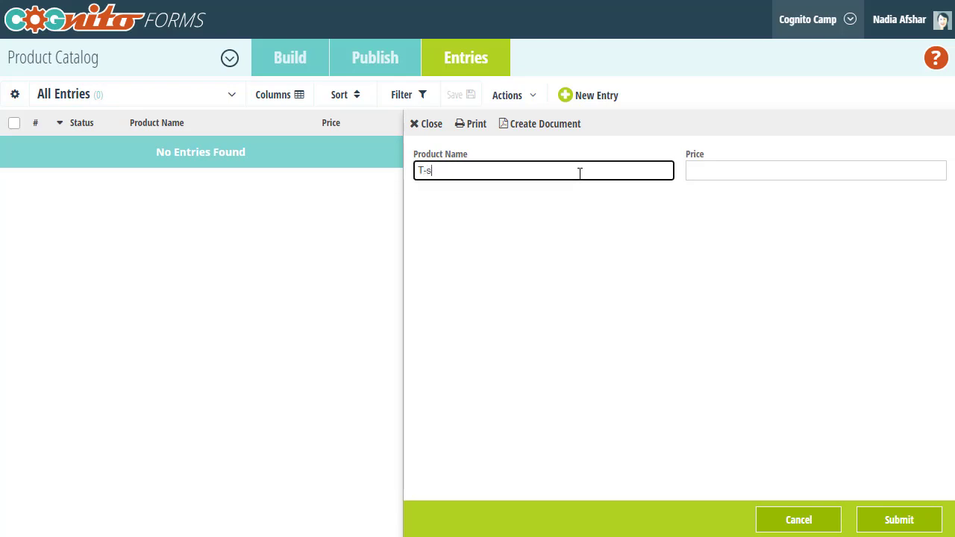
pyautogui.click(690, 173)
pyautogui.write('15')
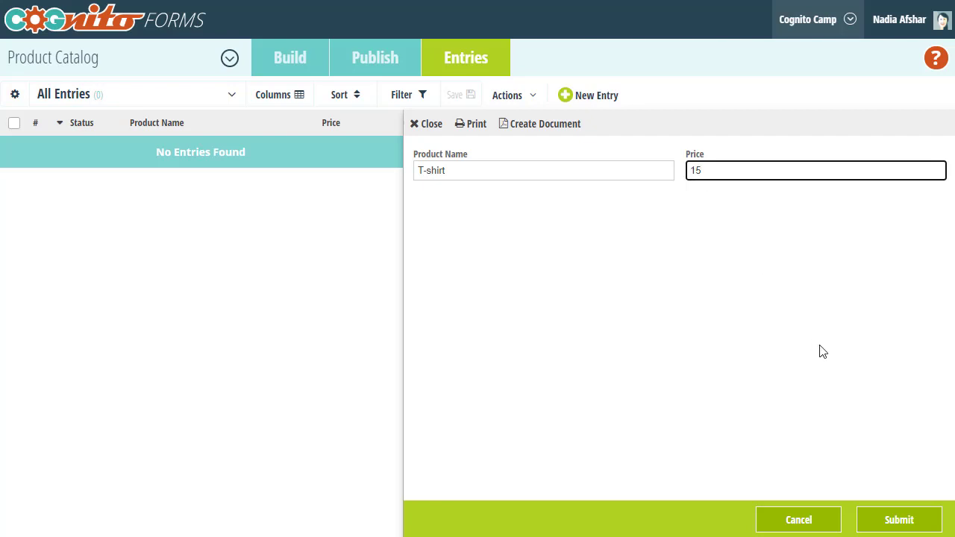
pyautogui.click(888, 522)
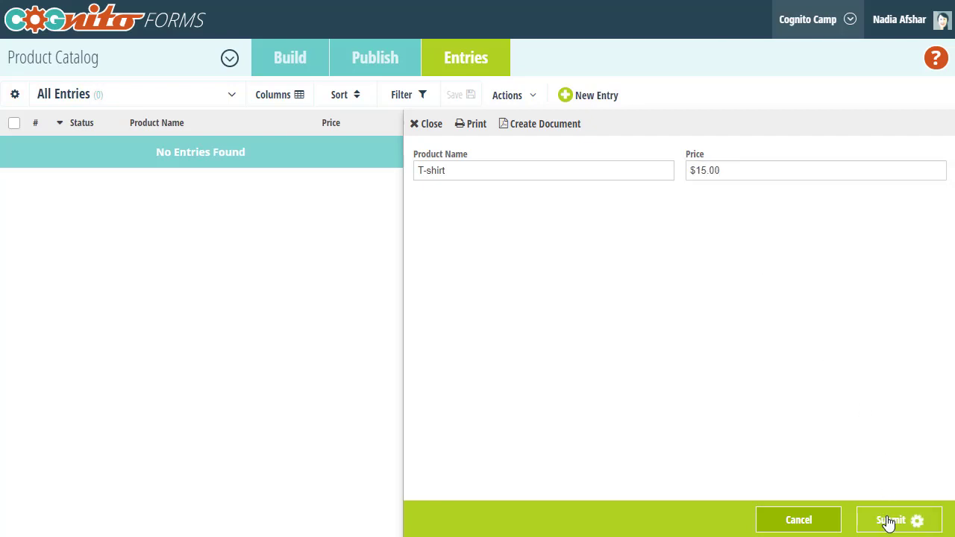
# Submit another catalog entry with product name Poster and price 10
pyautogui.click(601, 97)
pyautogui.click(602, 170)
pyautogui.write('Poster')
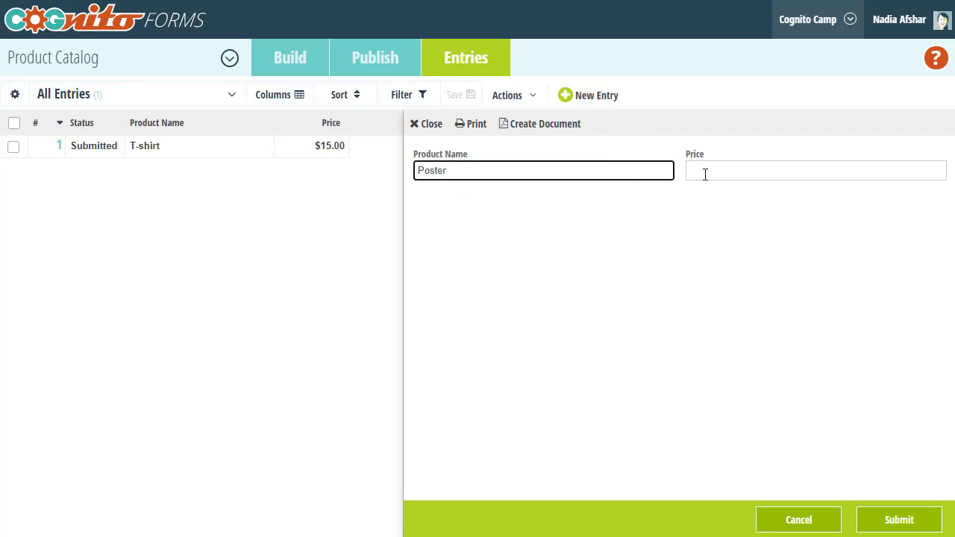
pyautogui.click(705, 173)
pyautogui.write('10')
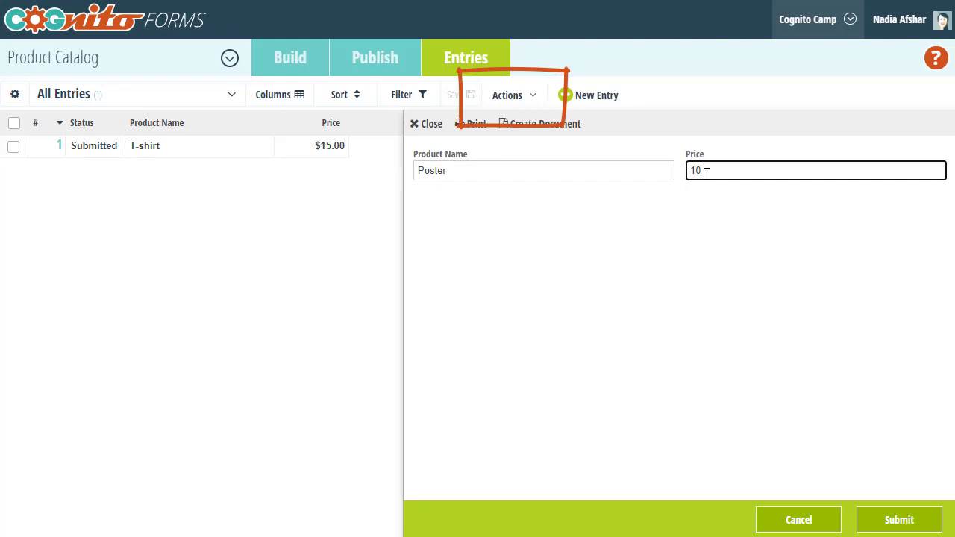
pyautogui.click(895, 520)
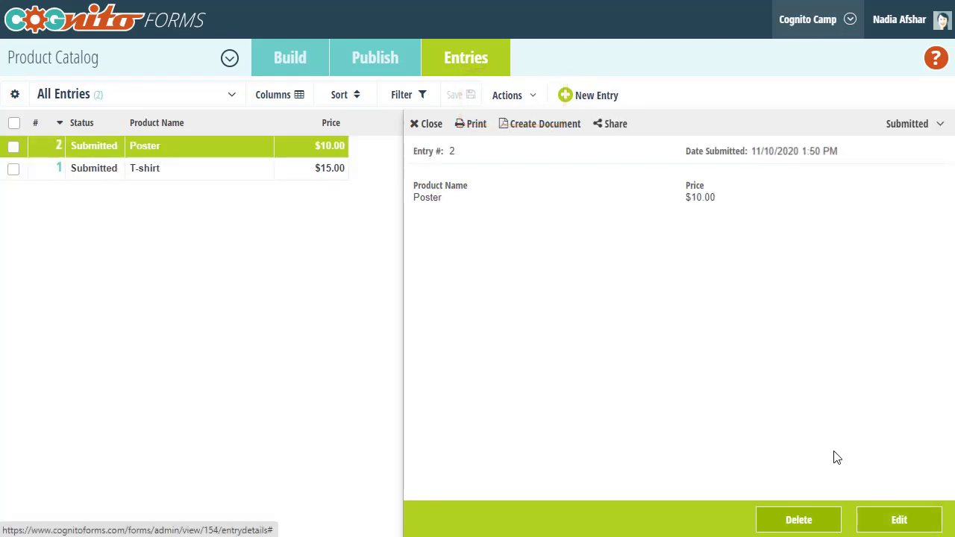
# Submit a further catalog entry with product name Button and price 3.5
pyautogui.click(567, 95)
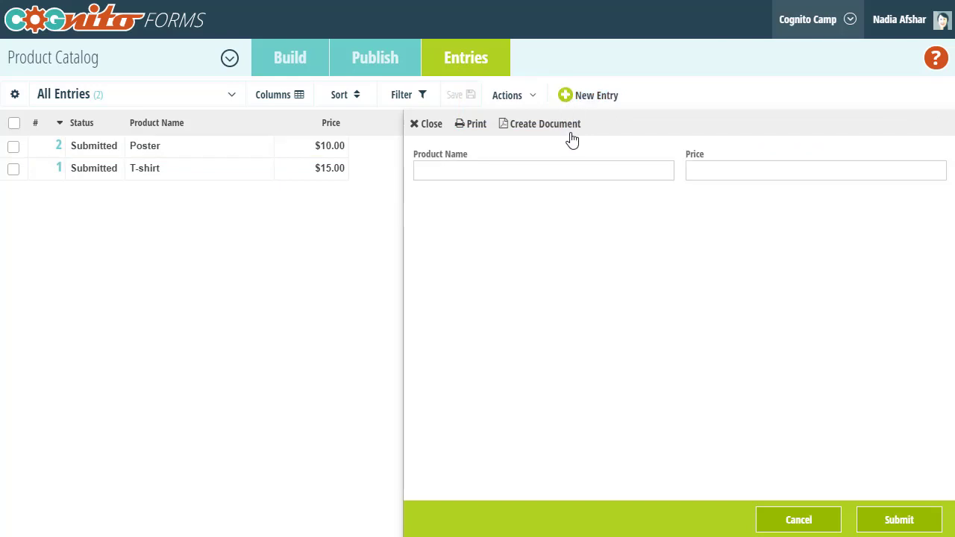
pyautogui.click(577, 165)
pyautogui.write('Button')
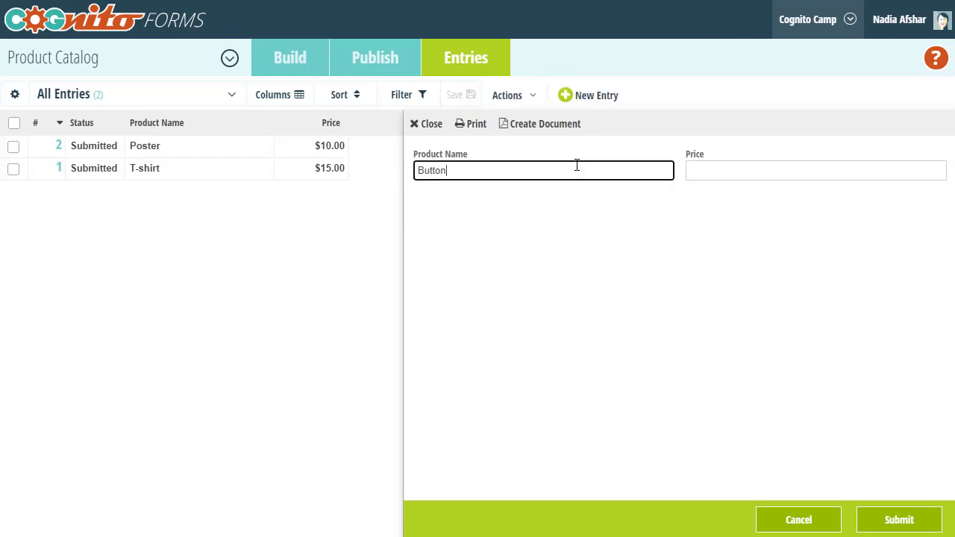
pyautogui.click(707, 172)
pyautogui.write('3.5')
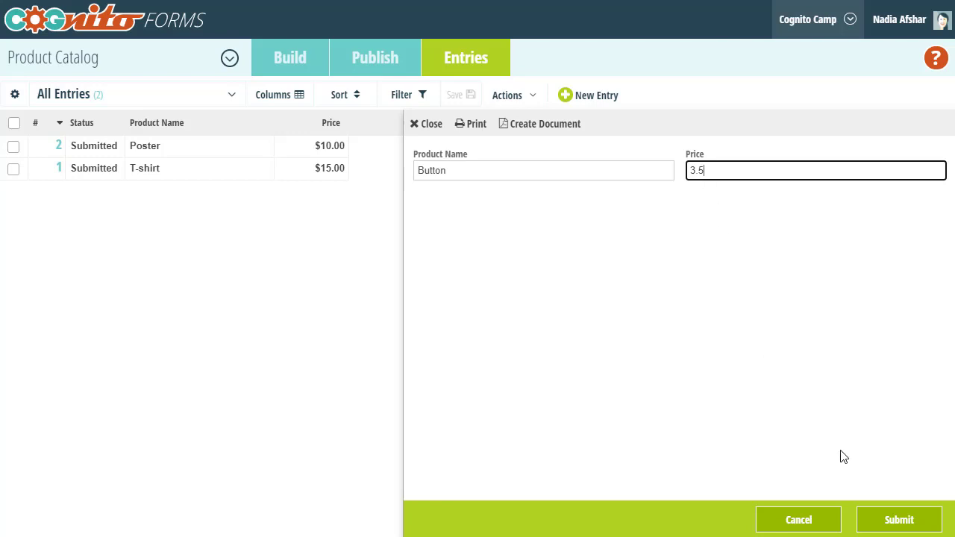
pyautogui.click(890, 516)
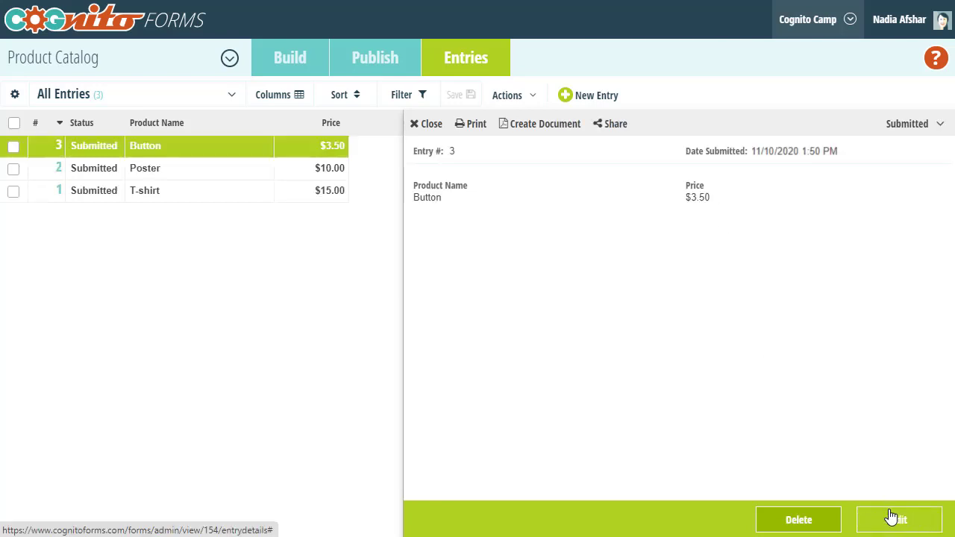
# Open the T-shirt Order Form for building and delete the Products choice field from the My Order section
pyautogui.click(97, 35)
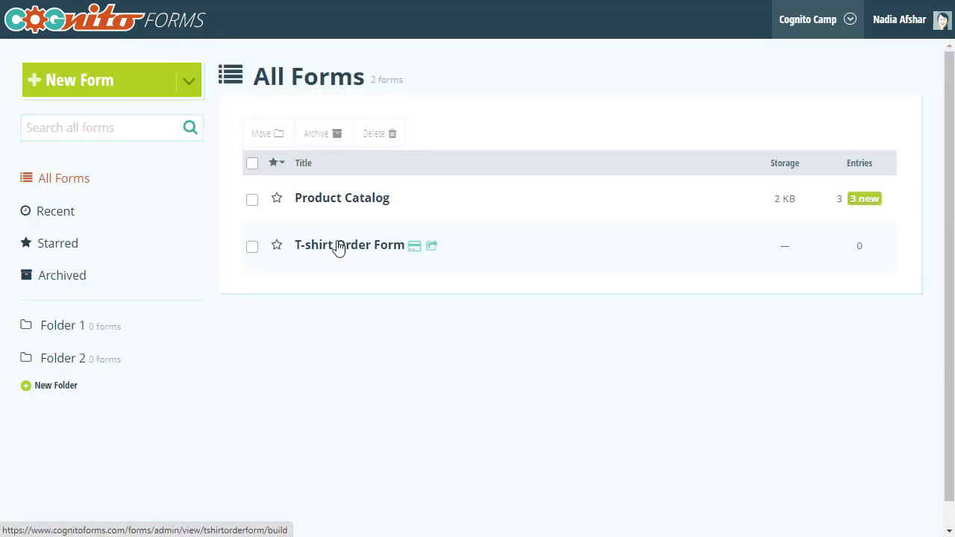
pyautogui.click(338, 240)
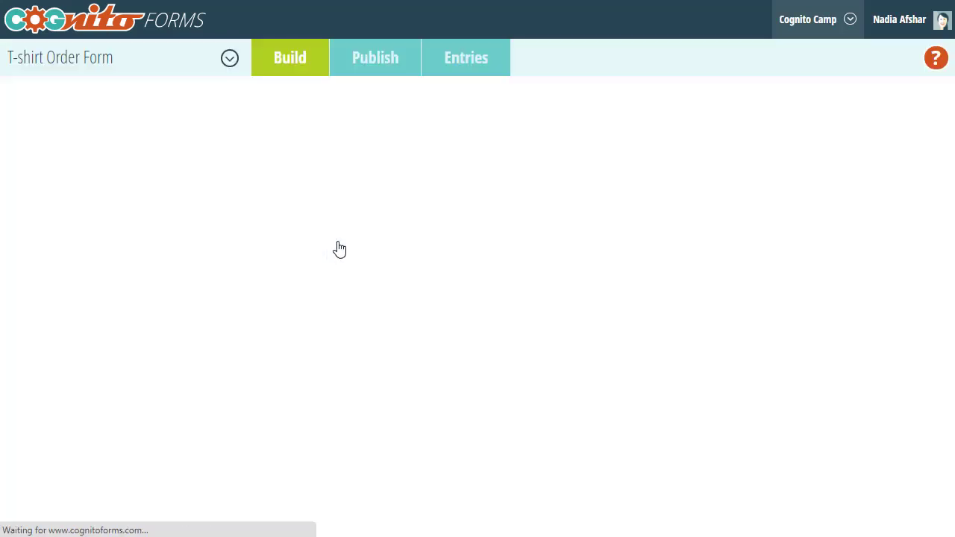
pyautogui.scroll(-2, 340, 249)
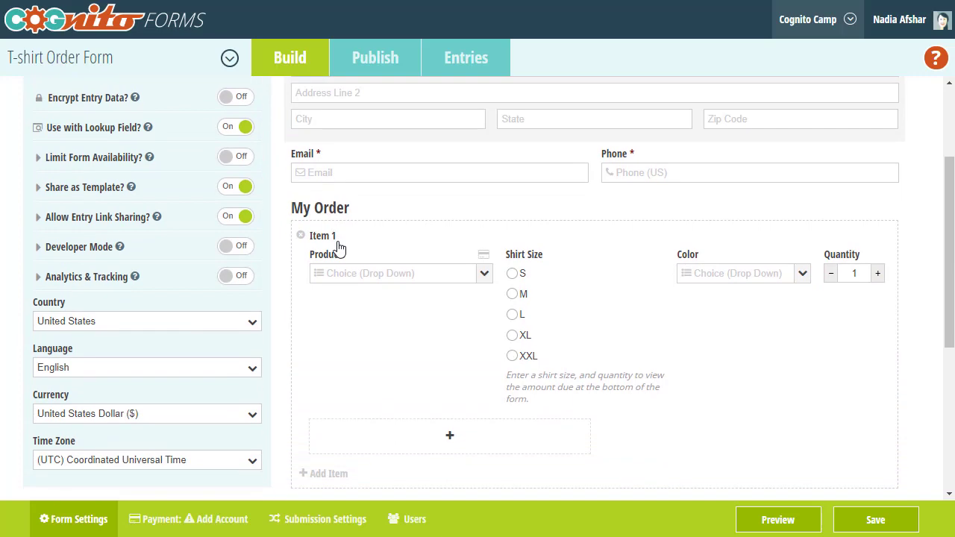
pyautogui.click(340, 282)
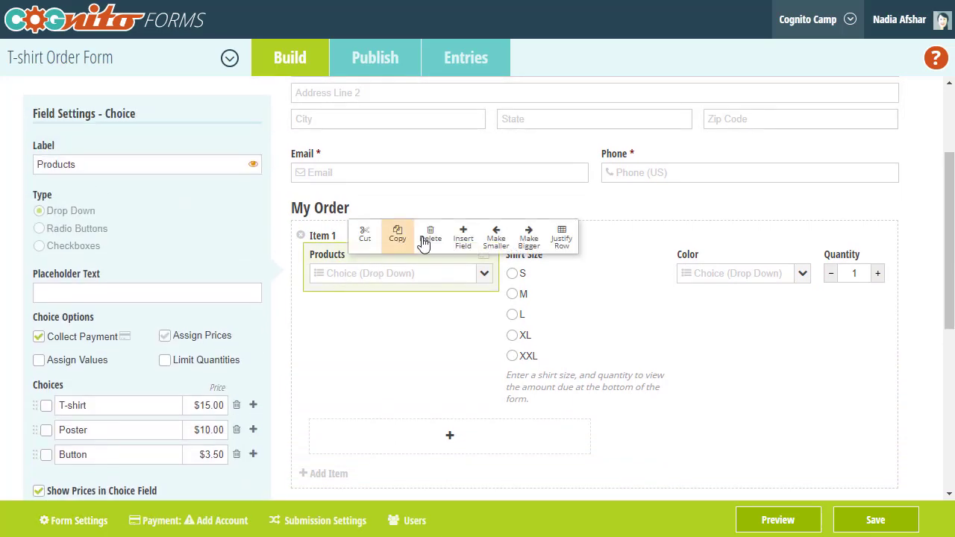
pyautogui.click(428, 239)
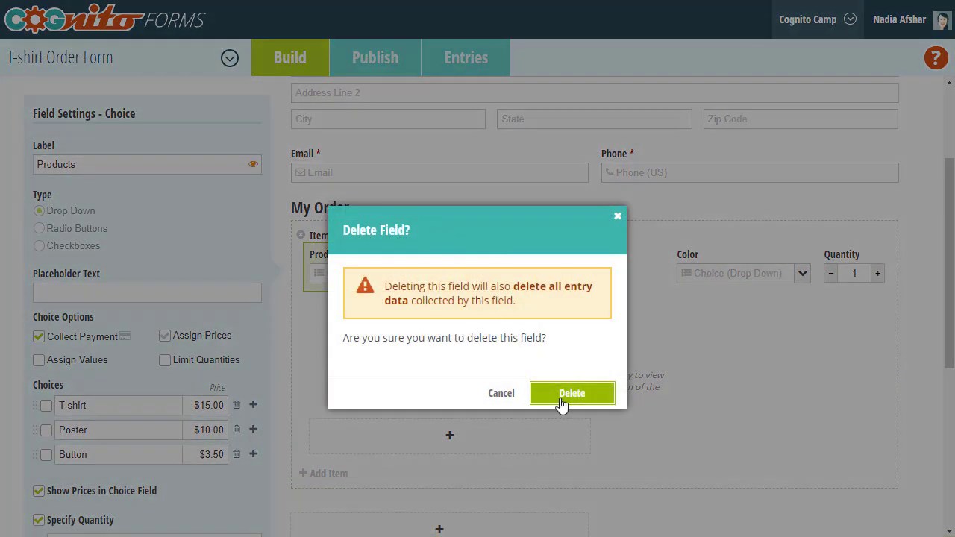
pyautogui.click(560, 403)
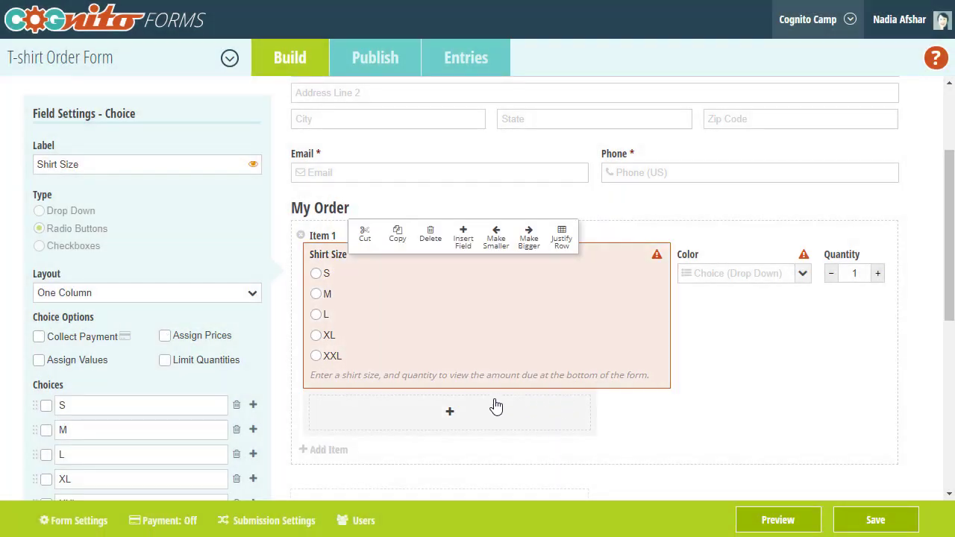
# Add a lookup field labelled Products below Shirt Size in My Order, looking up its choices from Product Catalog
pyautogui.click(334, 411)
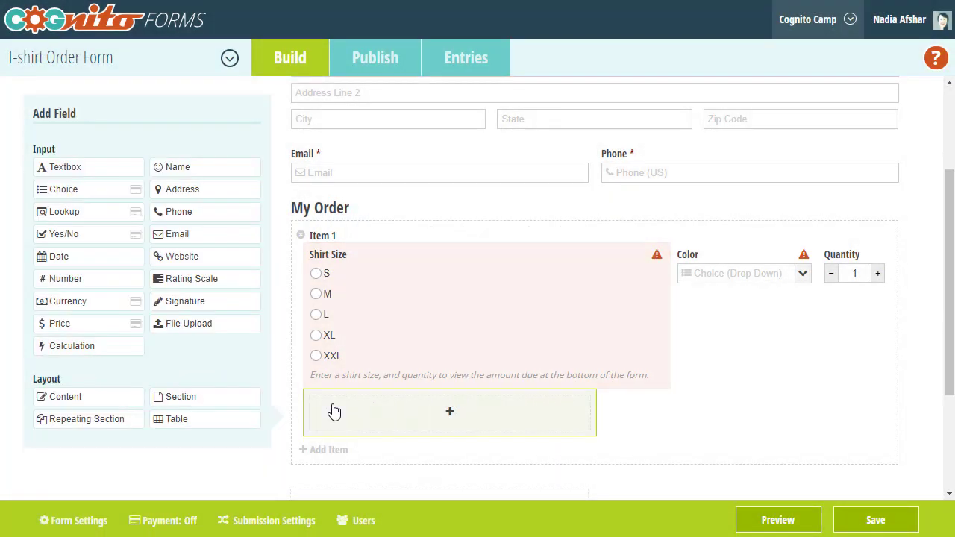
pyautogui.click(77, 211)
pyautogui.write('Products')
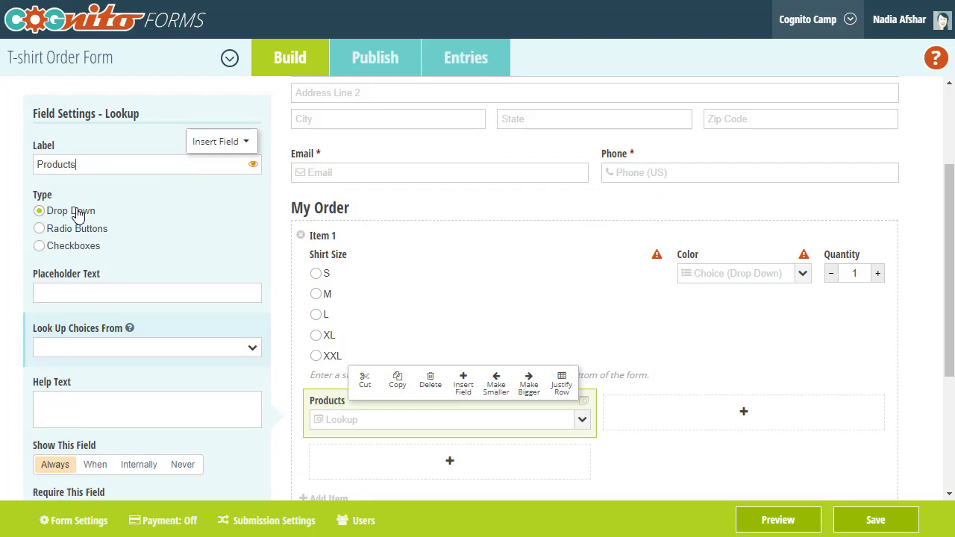
pyautogui.scroll(-1, 77, 214)
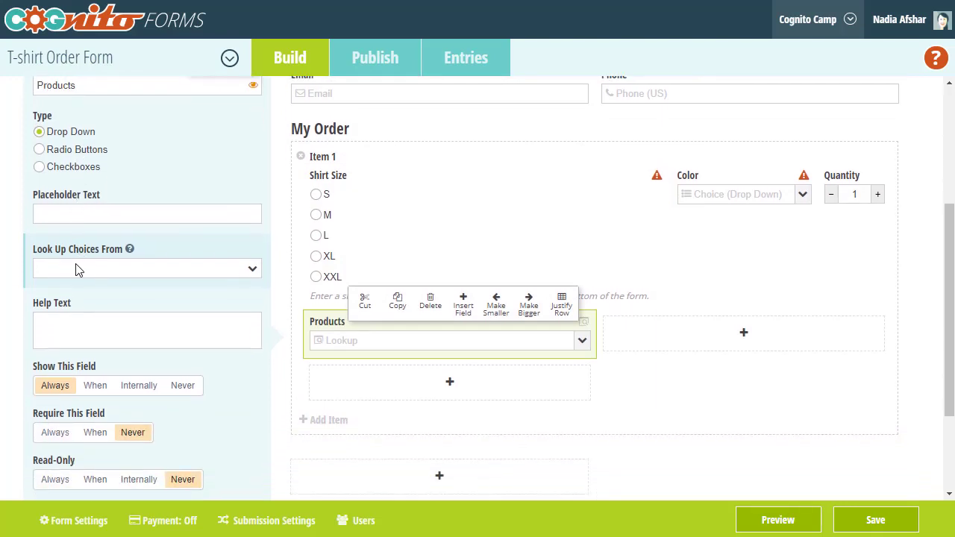
pyautogui.click(75, 269)
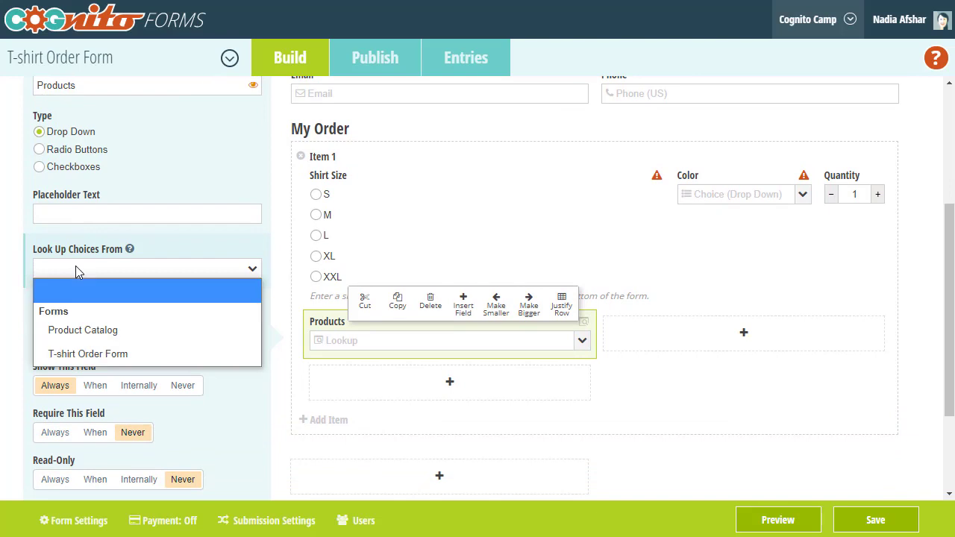
pyautogui.click(81, 333)
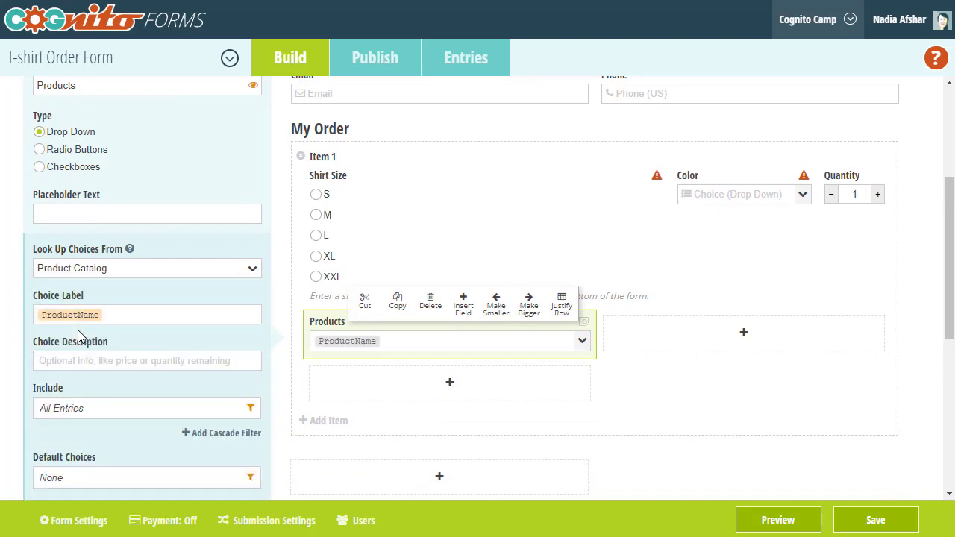
# Turn on payment collection for the Products lookup field, using the My Business payment account
pyautogui.scroll(-3, 78, 330)
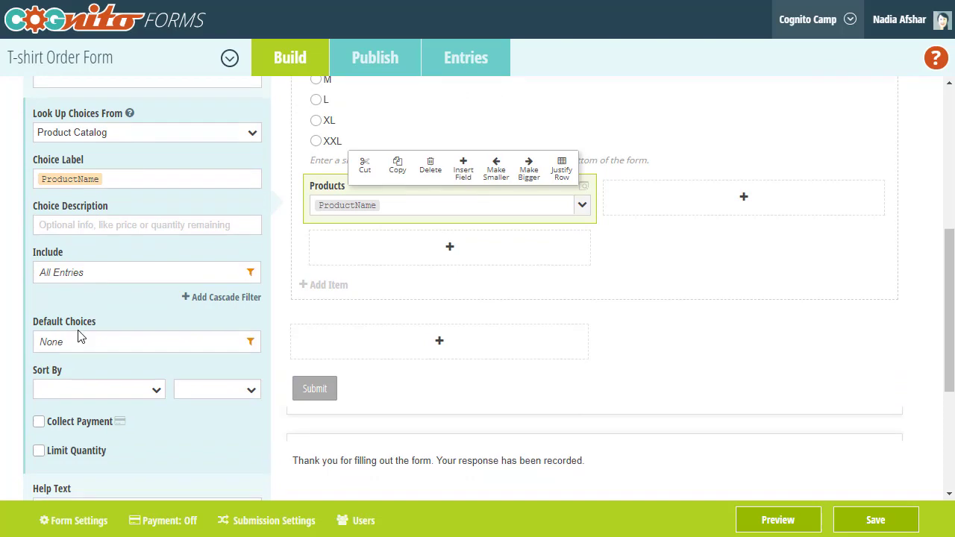
pyautogui.click(79, 365)
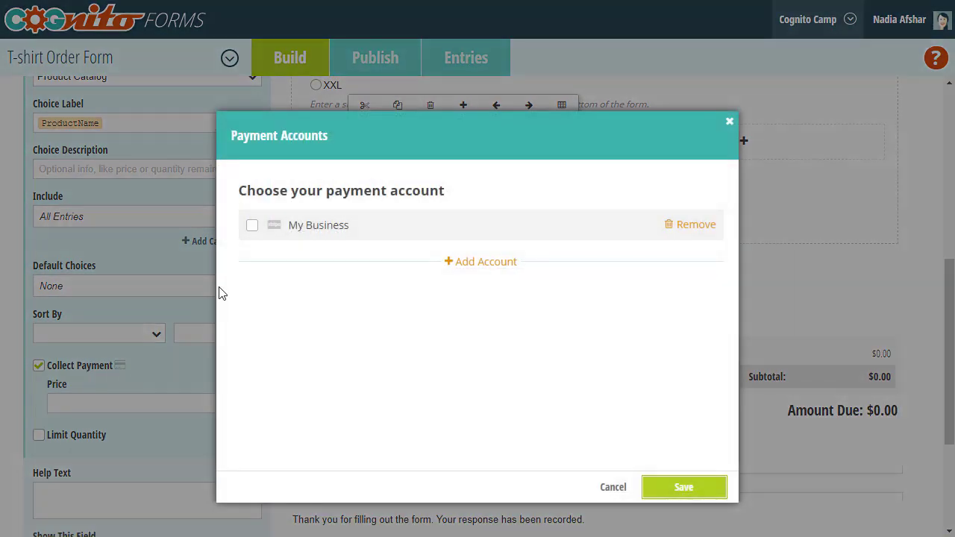
pyautogui.click(252, 225)
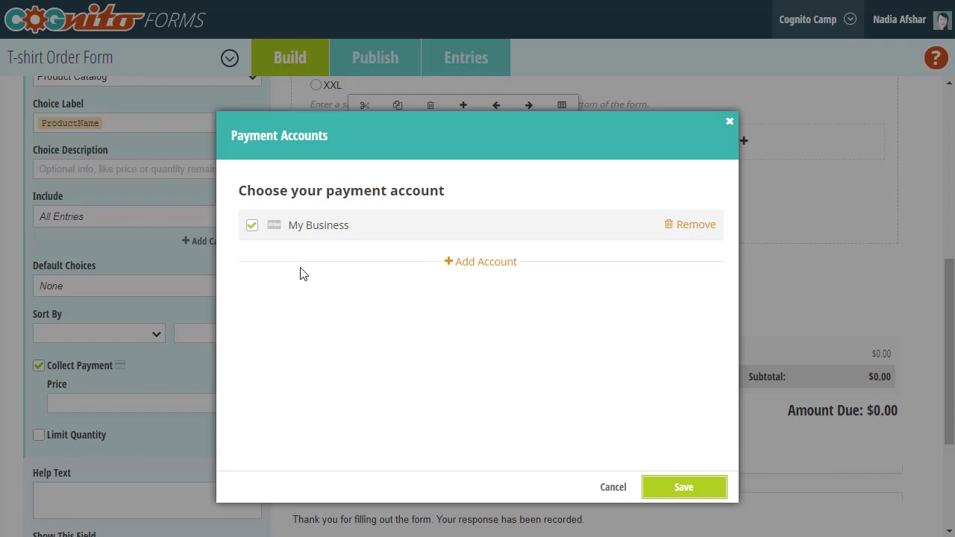
pyautogui.click(685, 488)
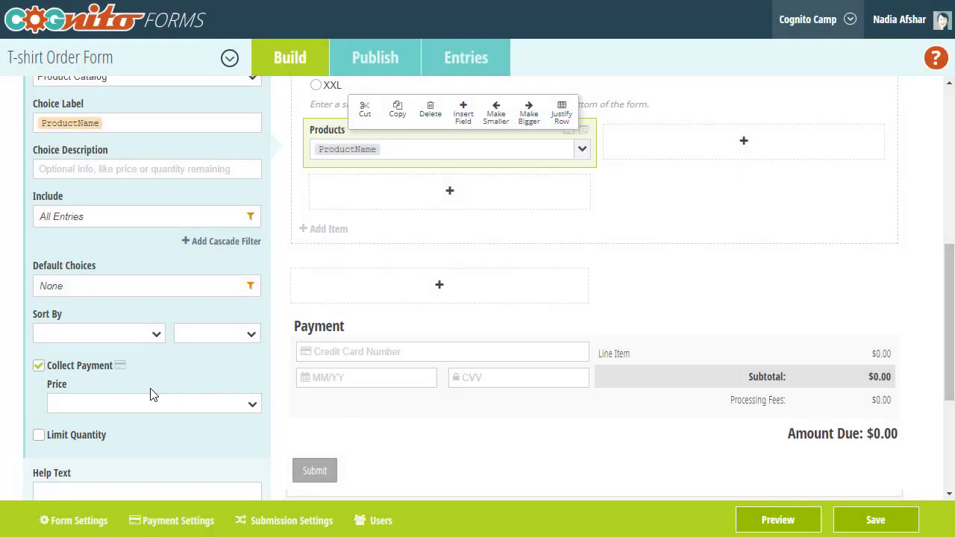
# Set the Products field's price source to Price and have its quantity specified by the Quantity field
pyautogui.click(119, 403)
pyautogui.click(123, 450)
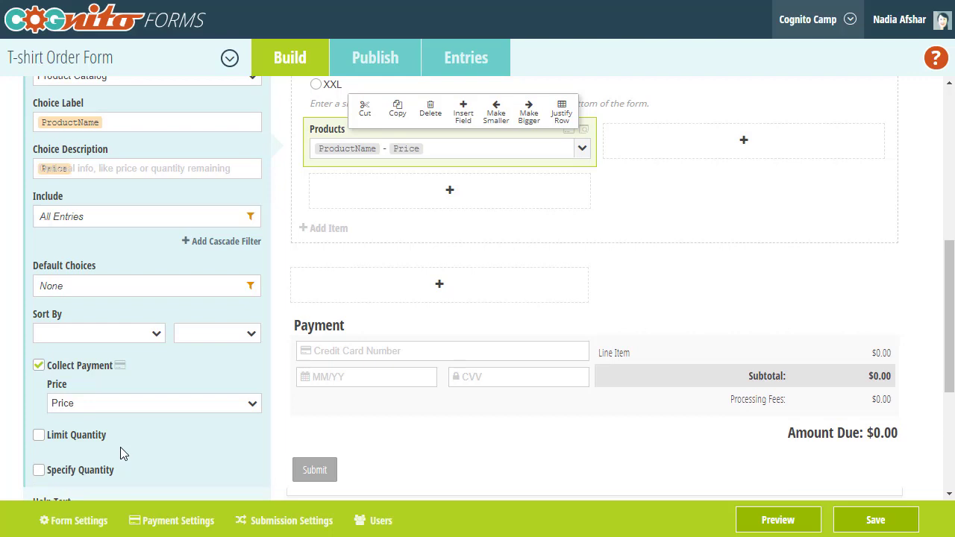
pyautogui.click(102, 470)
pyautogui.scroll(-1, 102, 472)
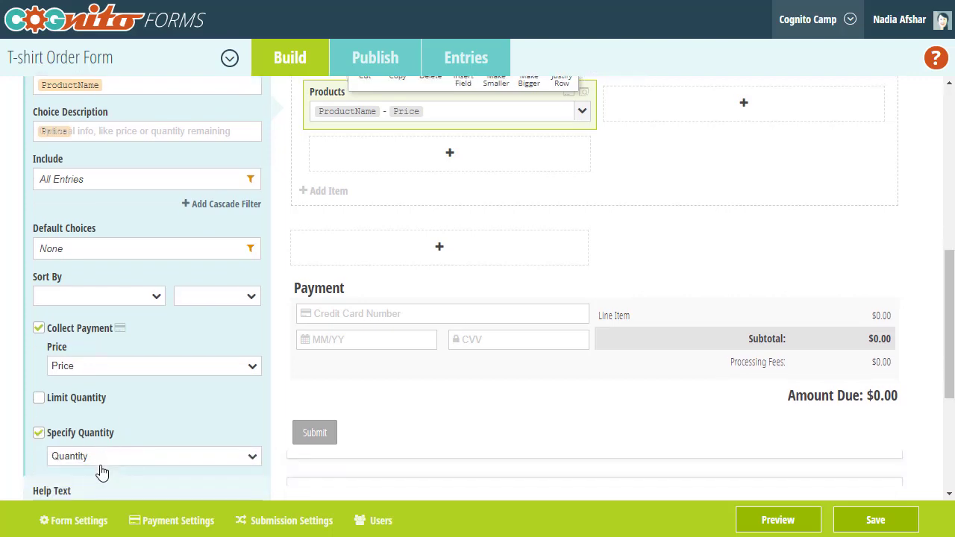
# Move the Products field to the start of the item row in My Order, ahead of Shirt Size
pyautogui.scroll(3, 534, 322)
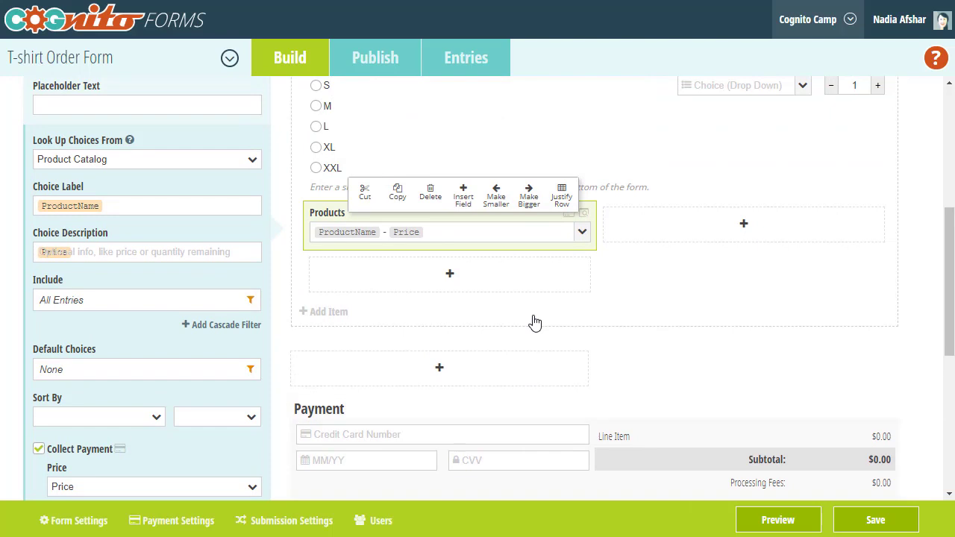
pyautogui.scroll(1, 534, 322)
pyautogui.moveTo(502, 283); pyautogui.dragTo(318, 228)
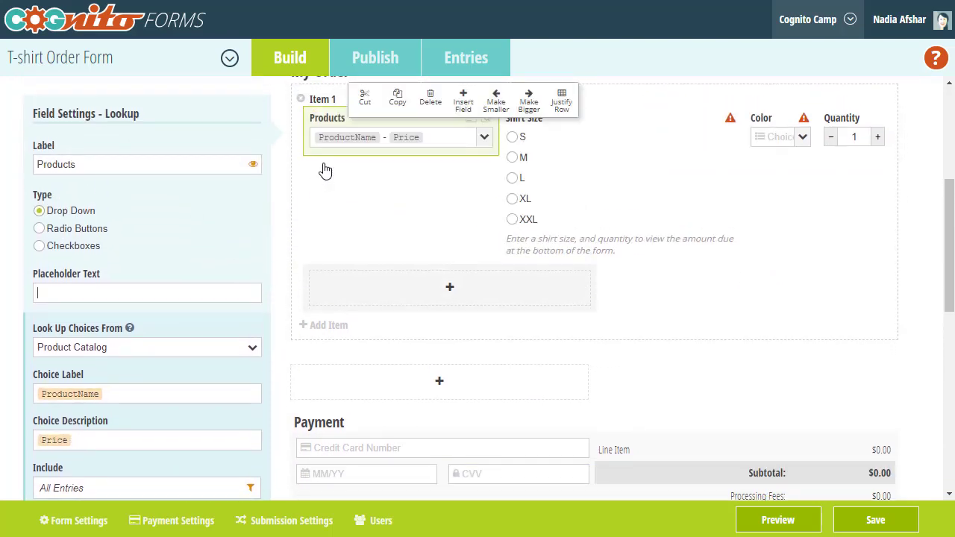
# Change the Shirt Size field's visibility condition so it shows when Products is T-shirt
pyautogui.click(572, 178)
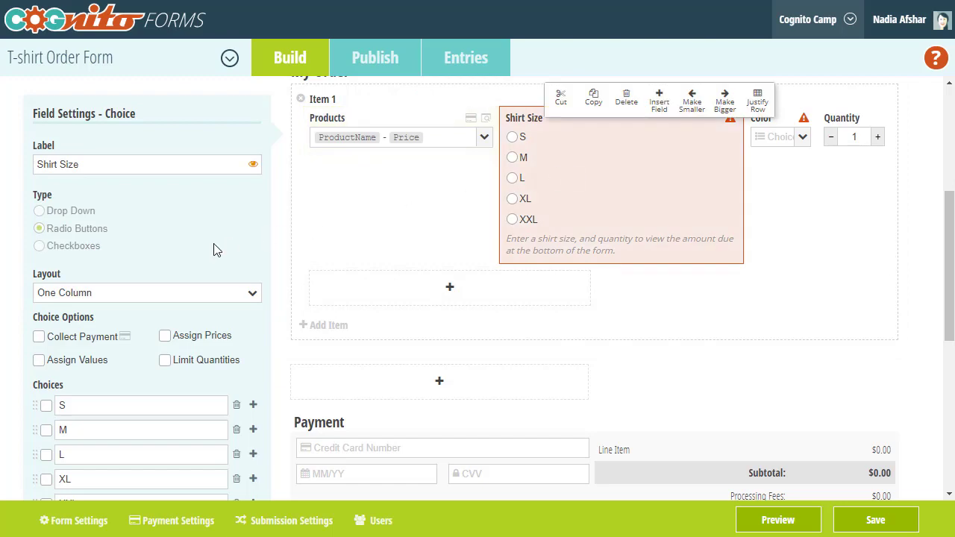
pyautogui.scroll(-4, 215, 250)
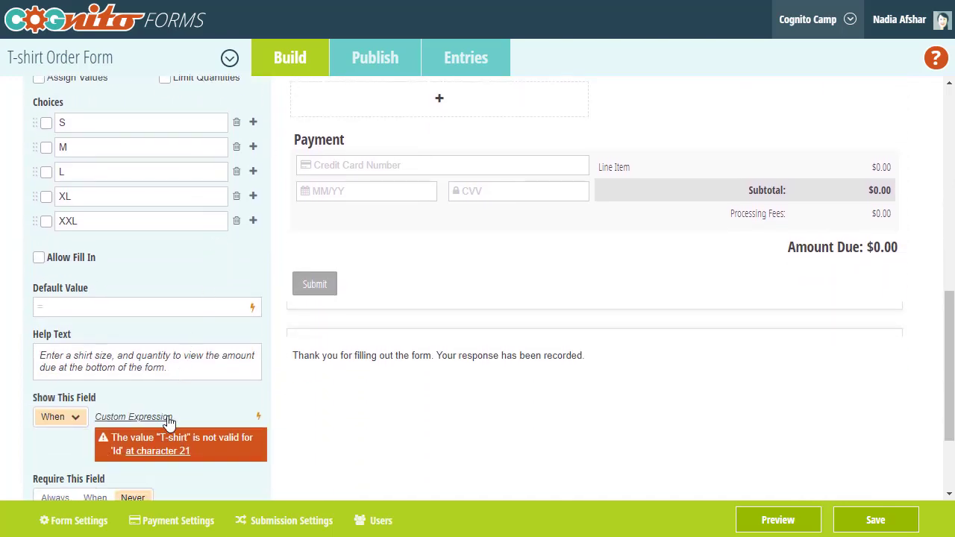
pyautogui.click(169, 420)
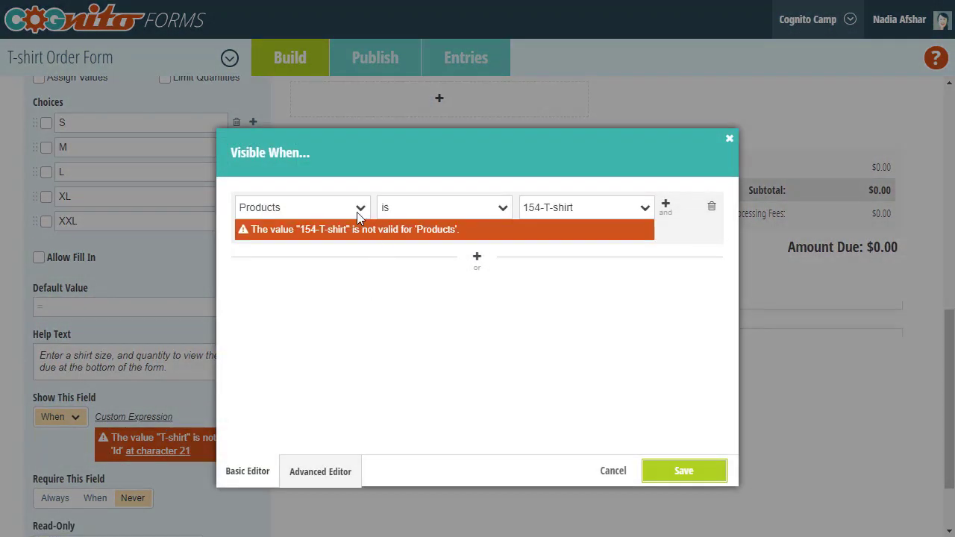
pyautogui.click(357, 212)
pyautogui.click(327, 237)
pyautogui.click(427, 215)
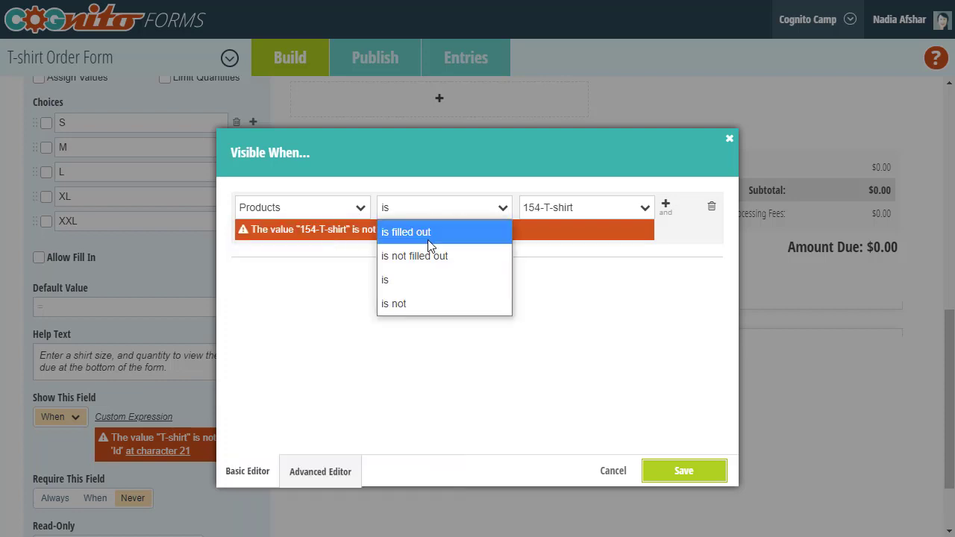
pyautogui.click(424, 279)
pyautogui.click(569, 207)
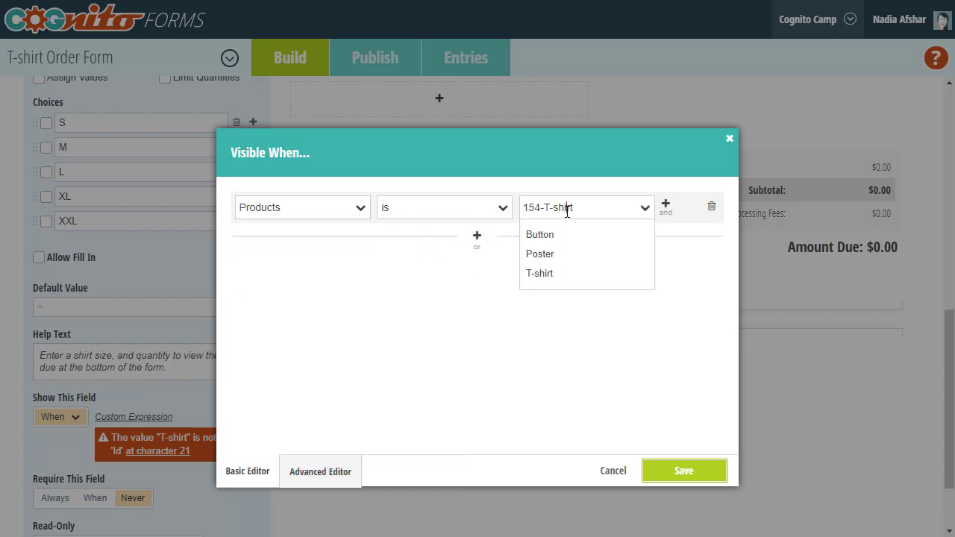
pyautogui.click(540, 274)
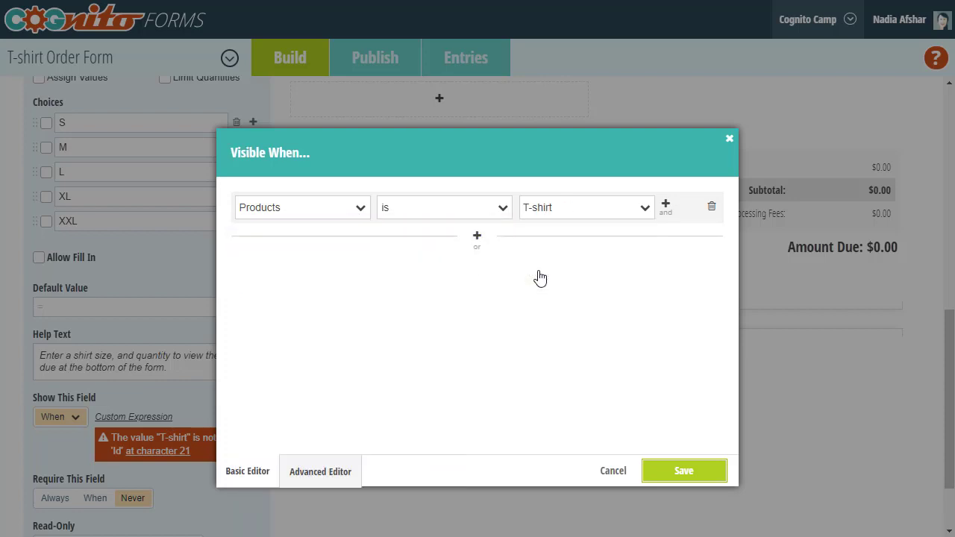
# Replace the Color field's visibility condition with Products is T-shirt and save it
pyautogui.click(710, 210)
pyautogui.click(453, 215)
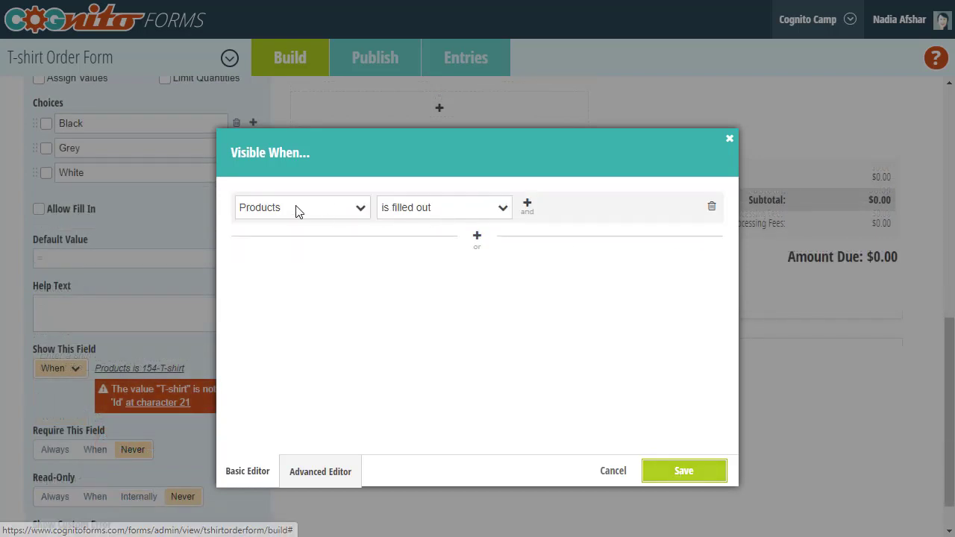
pyautogui.click(411, 221)
pyautogui.click(412, 278)
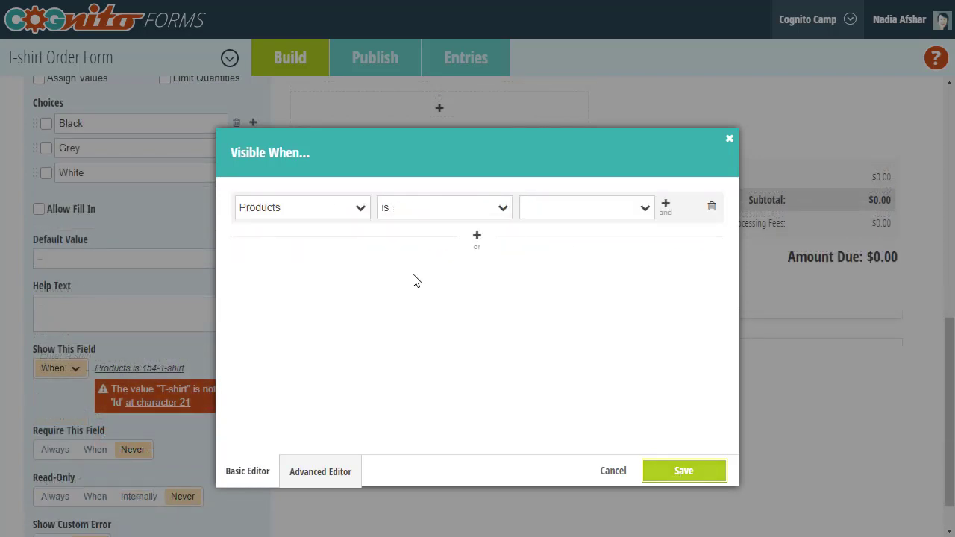
pyautogui.click(550, 217)
pyautogui.click(550, 273)
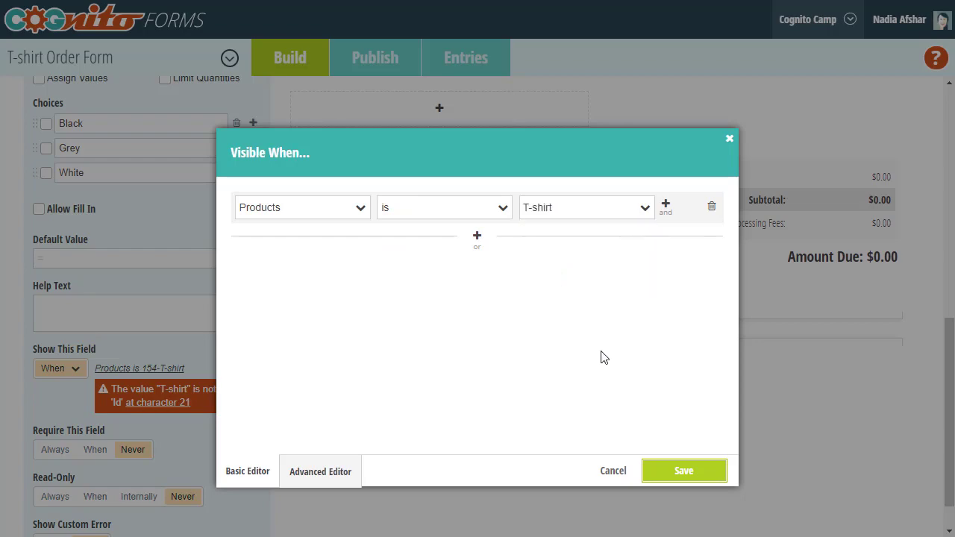
pyautogui.click(668, 482)
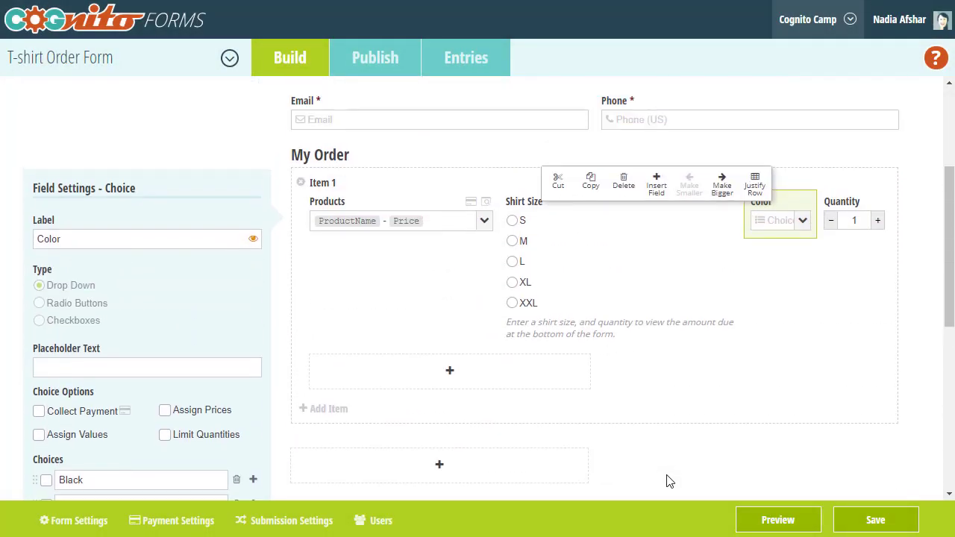
# Preview the form and choose Button for Item 1, Poster for Item 2 and T-shirt for Item 3
pyautogui.click(741, 522)
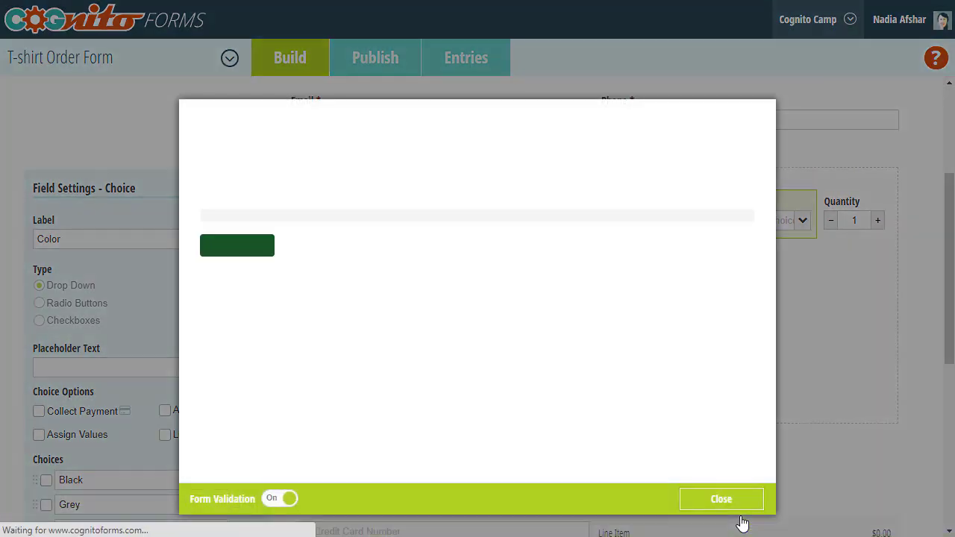
pyautogui.scroll(-4, 628, 352)
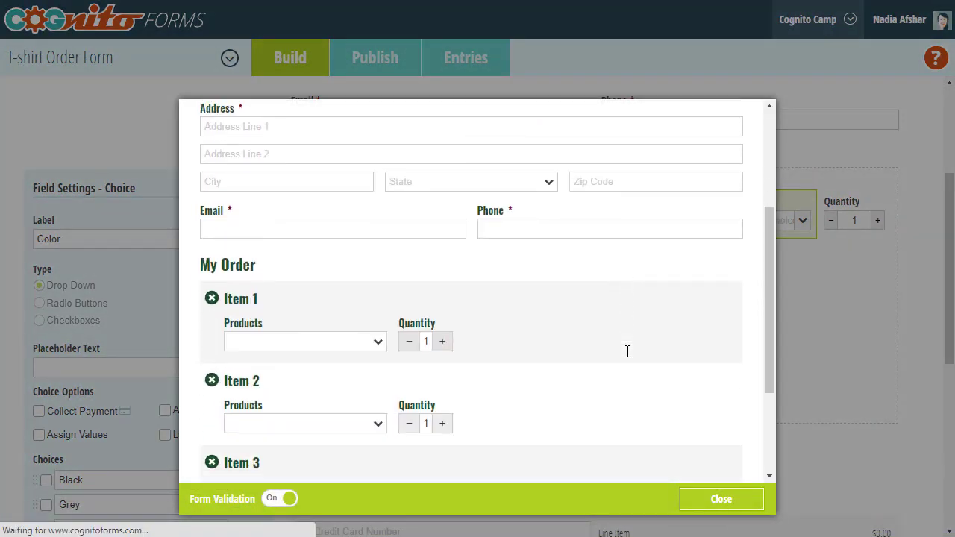
pyautogui.click(358, 284)
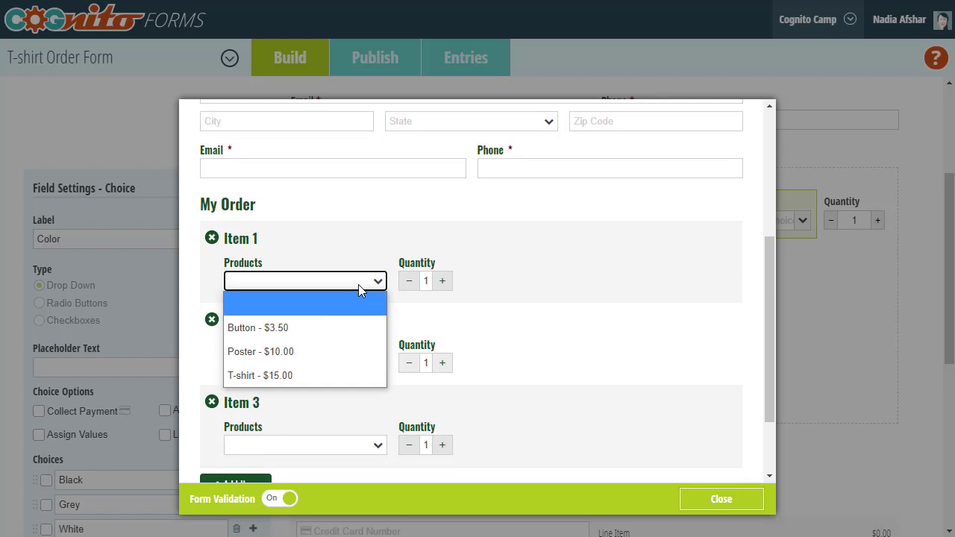
pyautogui.click(351, 327)
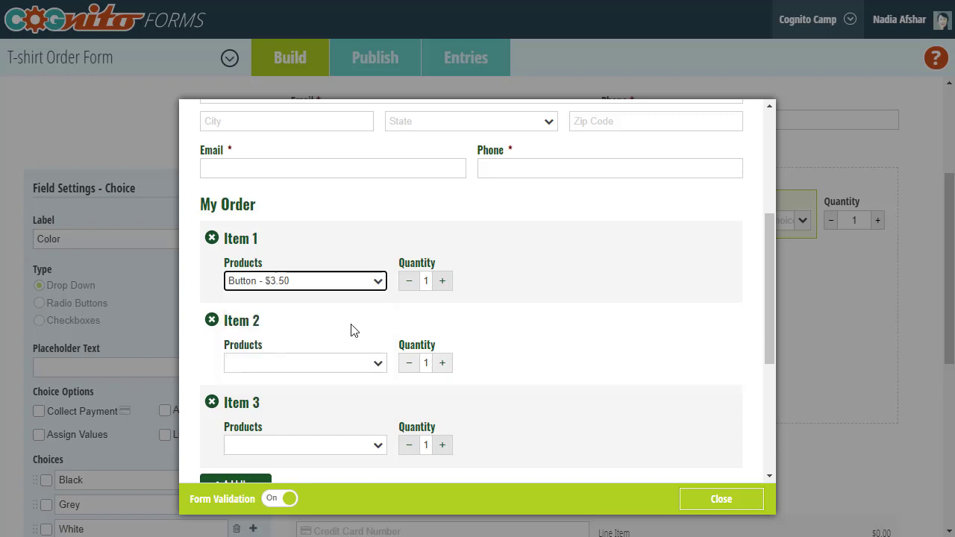
pyautogui.scroll(-1, 354, 330)
pyautogui.click(350, 325)
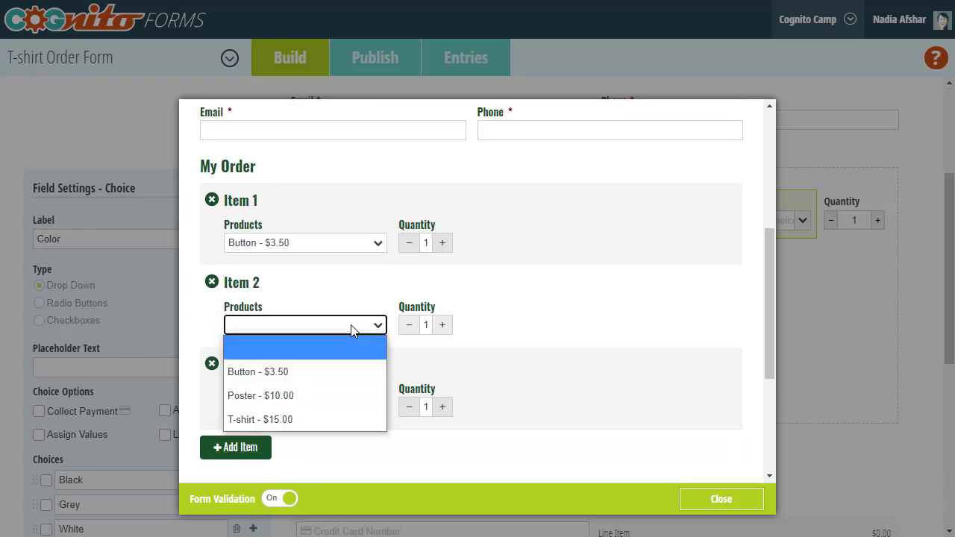
pyautogui.click(340, 397)
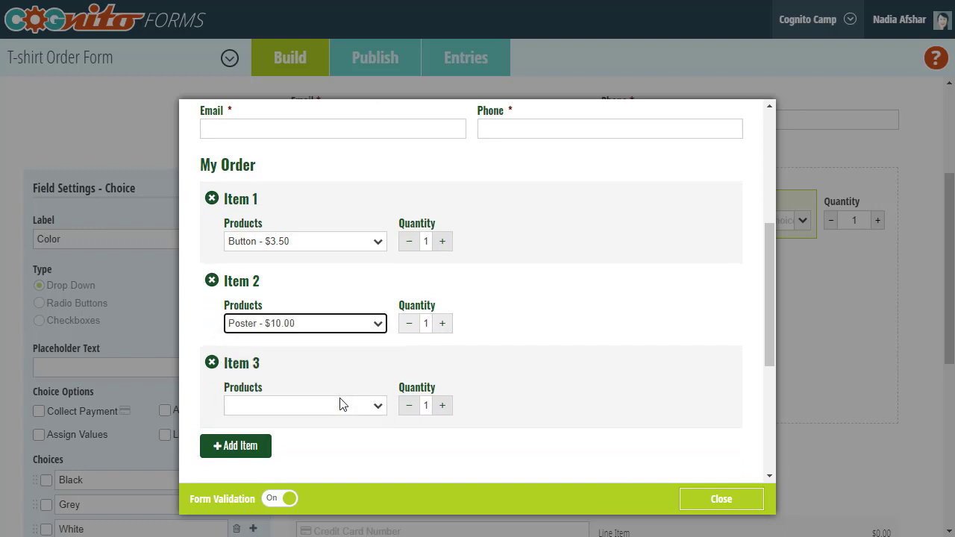
pyautogui.scroll(-1, 341, 404)
pyautogui.click(338, 359)
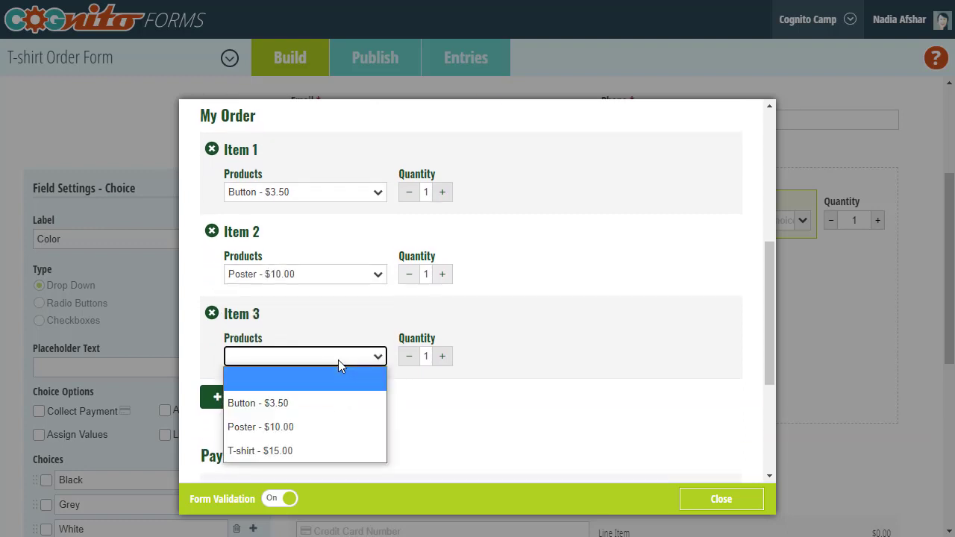
pyautogui.click(330, 449)
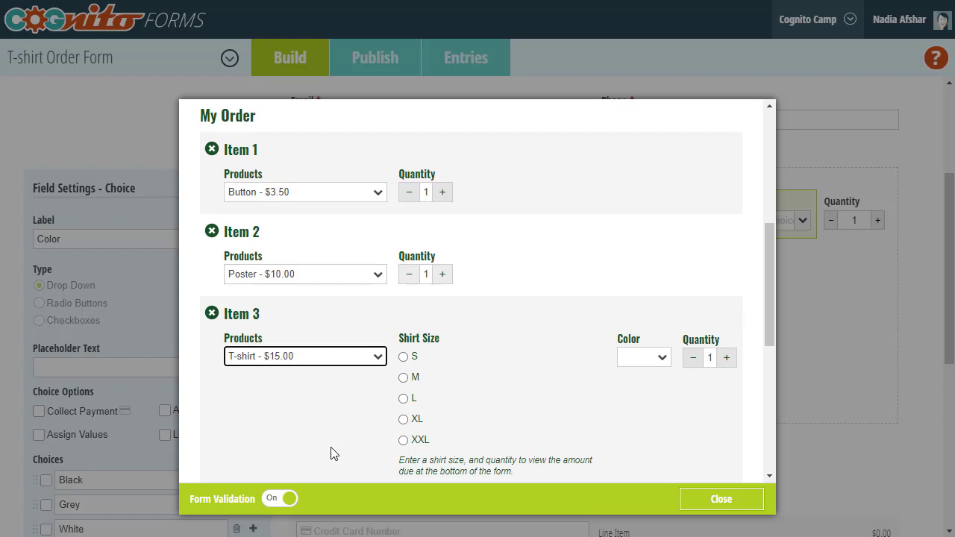
# Choose shirt size L and color Grey for Item 3, and check the payment summary in the preview
pyautogui.scroll(-2, 333, 453)
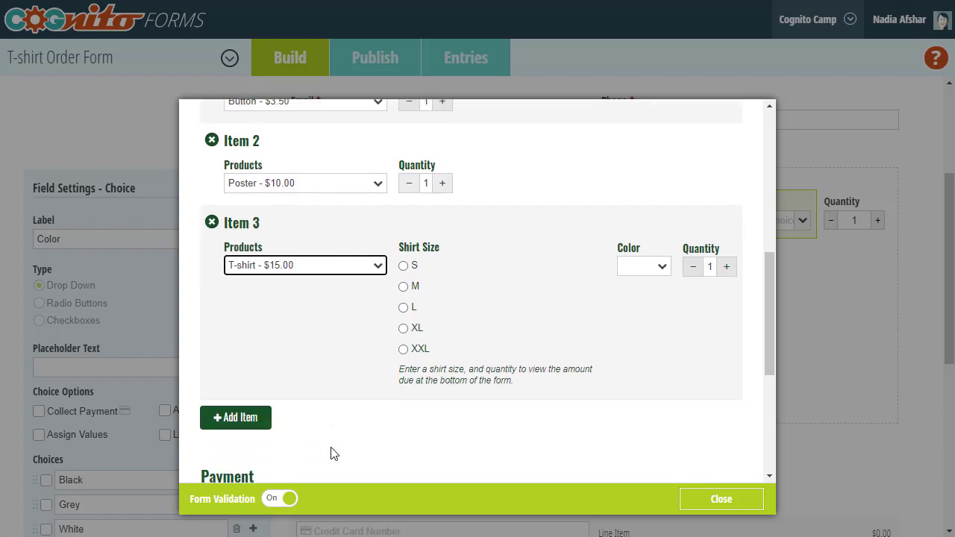
pyautogui.click(409, 314)
pyautogui.click(651, 270)
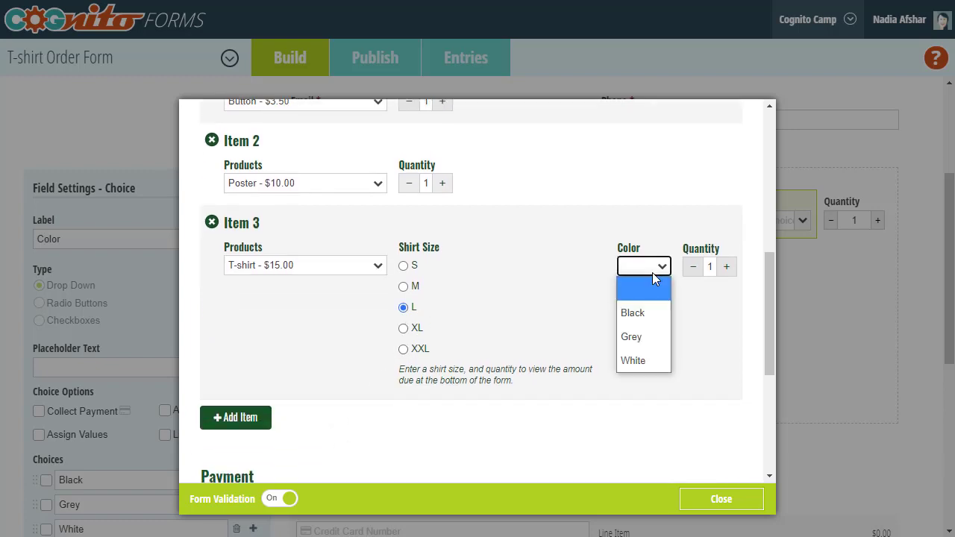
pyautogui.click(640, 335)
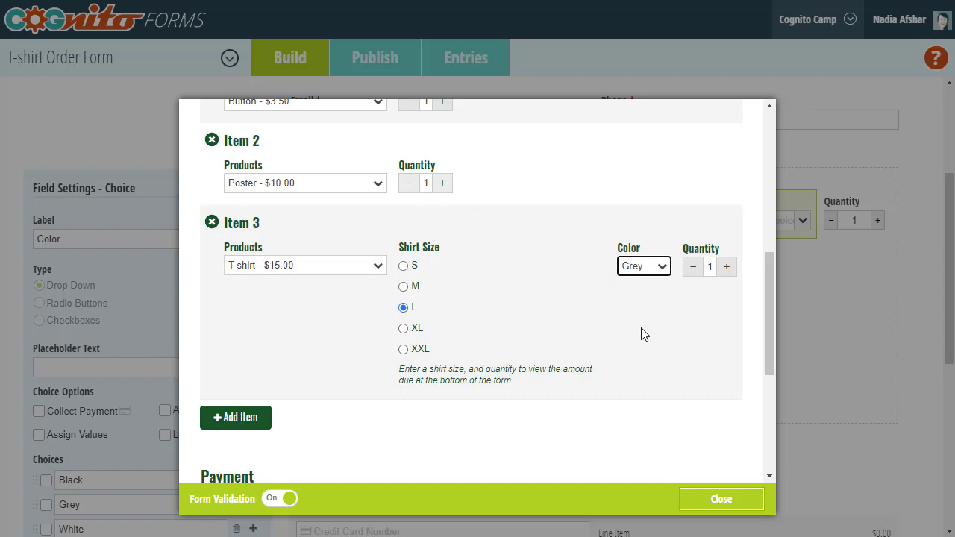
pyautogui.scroll(-2, 644, 334)
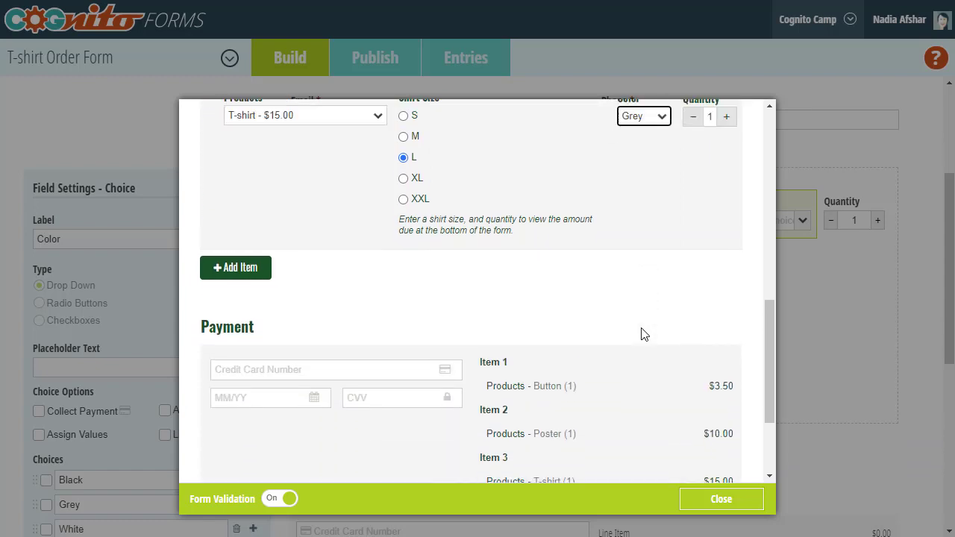
pyautogui.scroll(1, 644, 334)
pyautogui.scroll(-2, 644, 335)
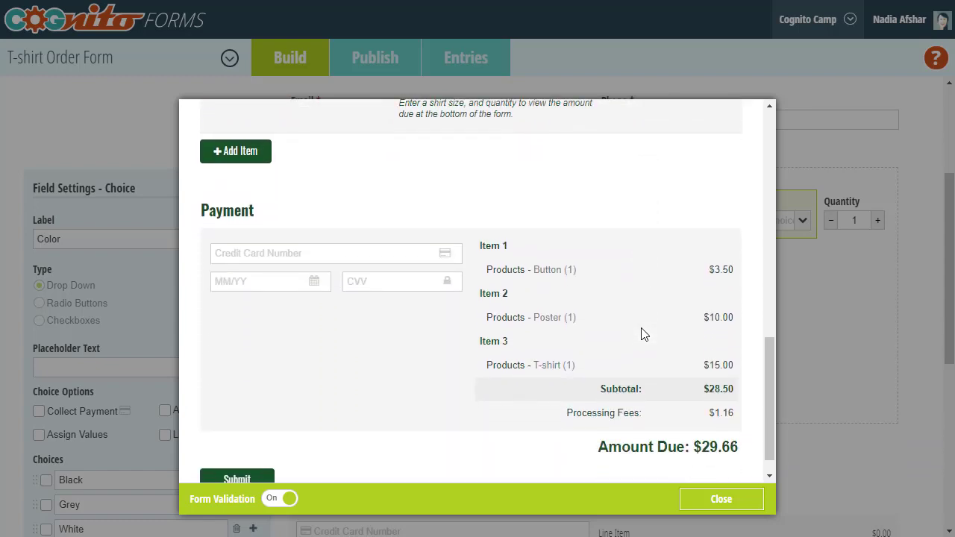